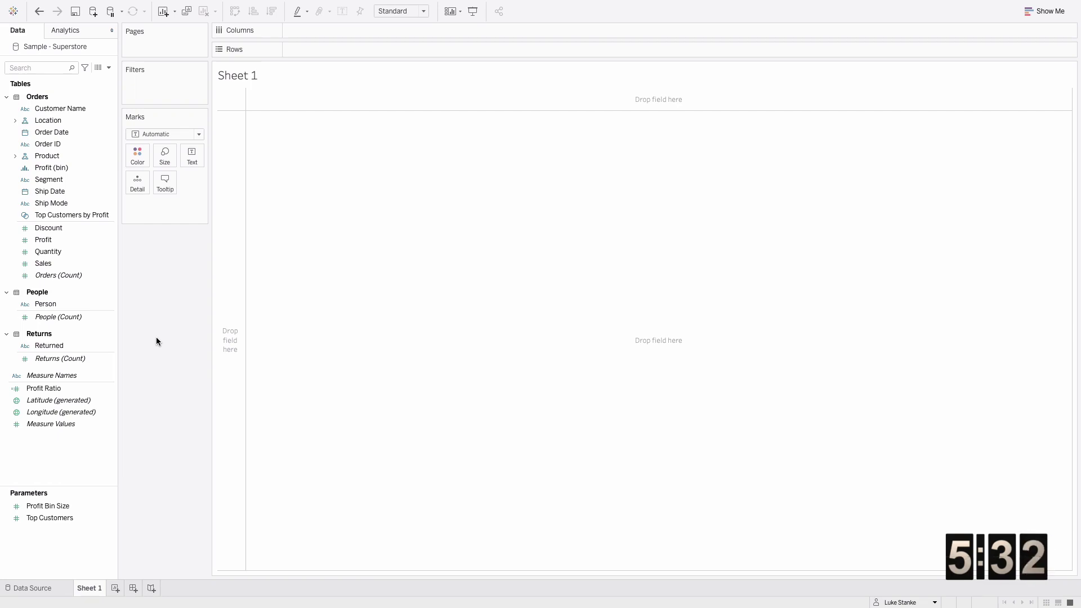
# Create a custom date field Order Date (Months) from Order Date
pyautogui.click(64, 264)
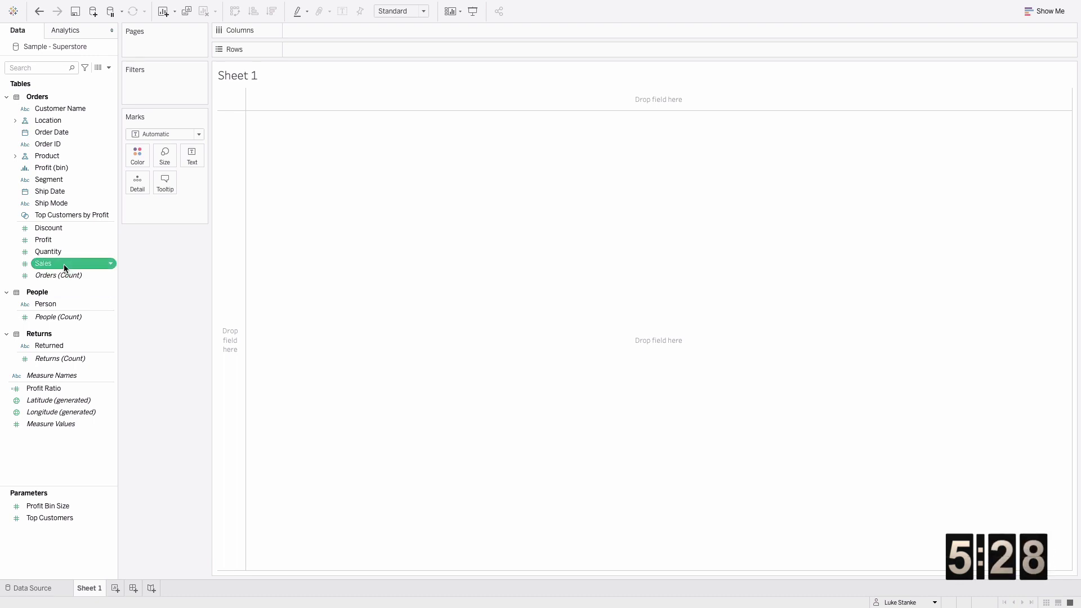
pyautogui.click(59, 130)
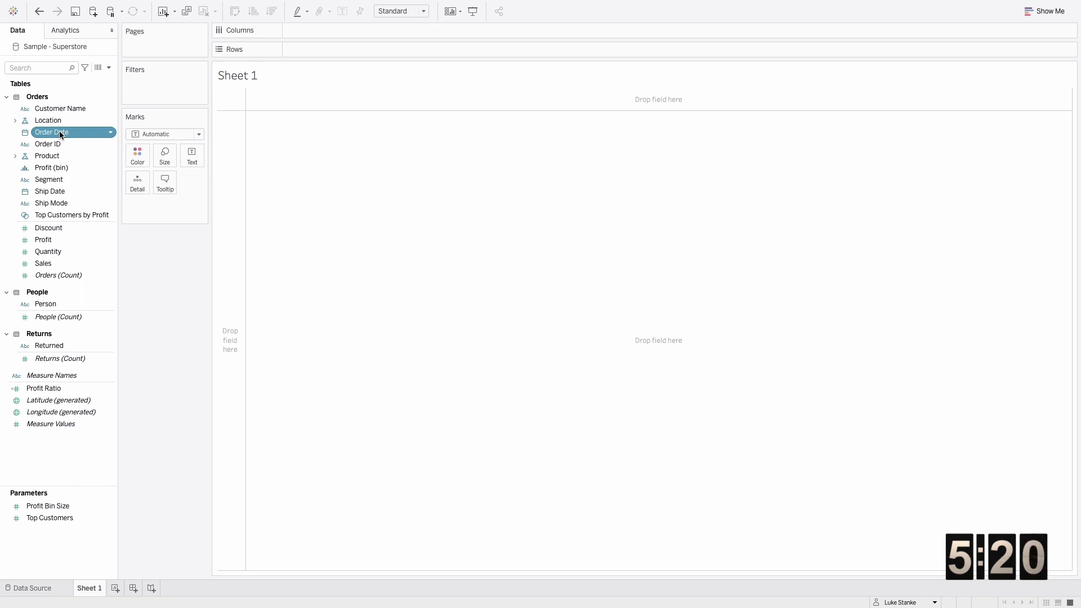
pyautogui.rightClick(60, 130)
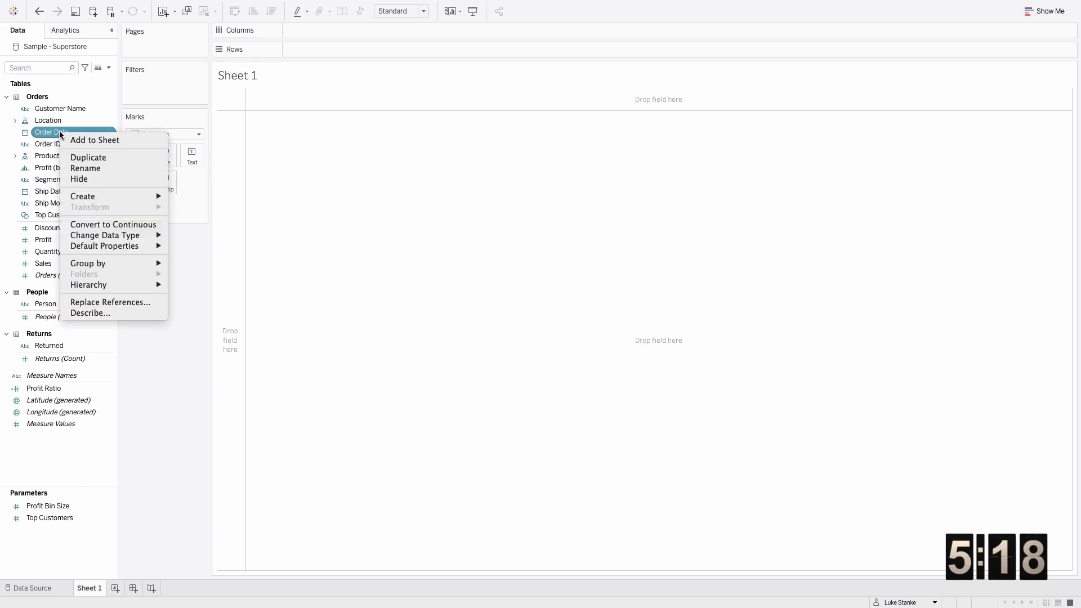
pyautogui.moveTo(151, 202)
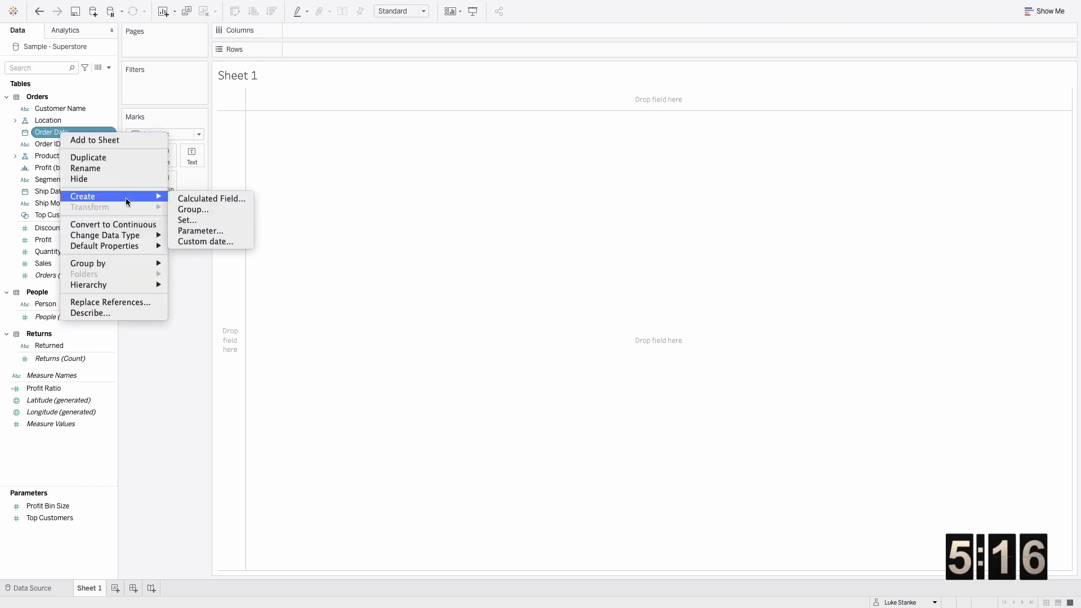
pyautogui.click(205, 241)
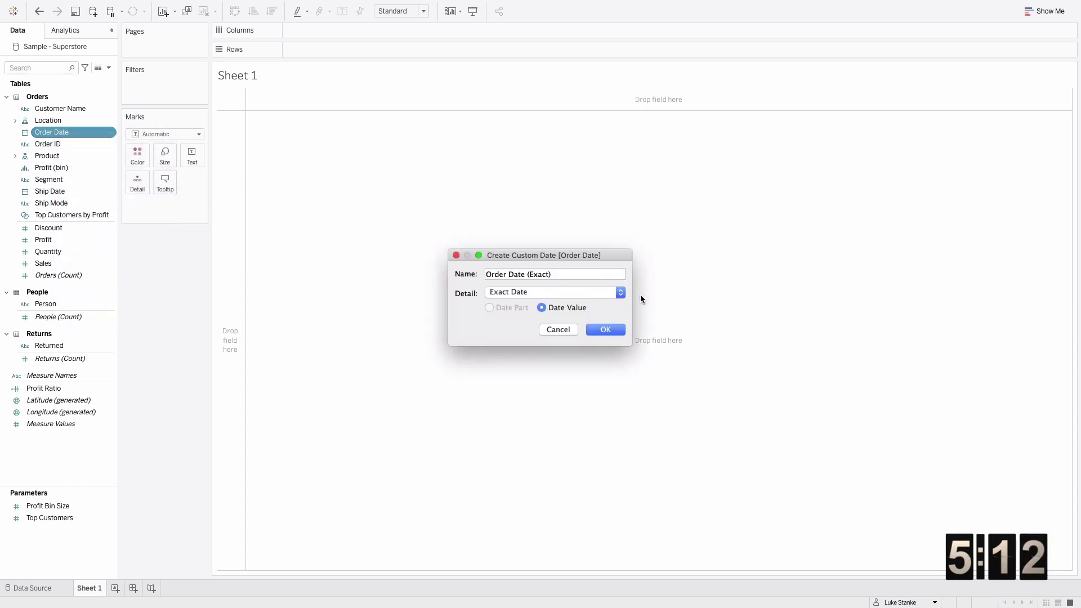
pyautogui.click(543, 293)
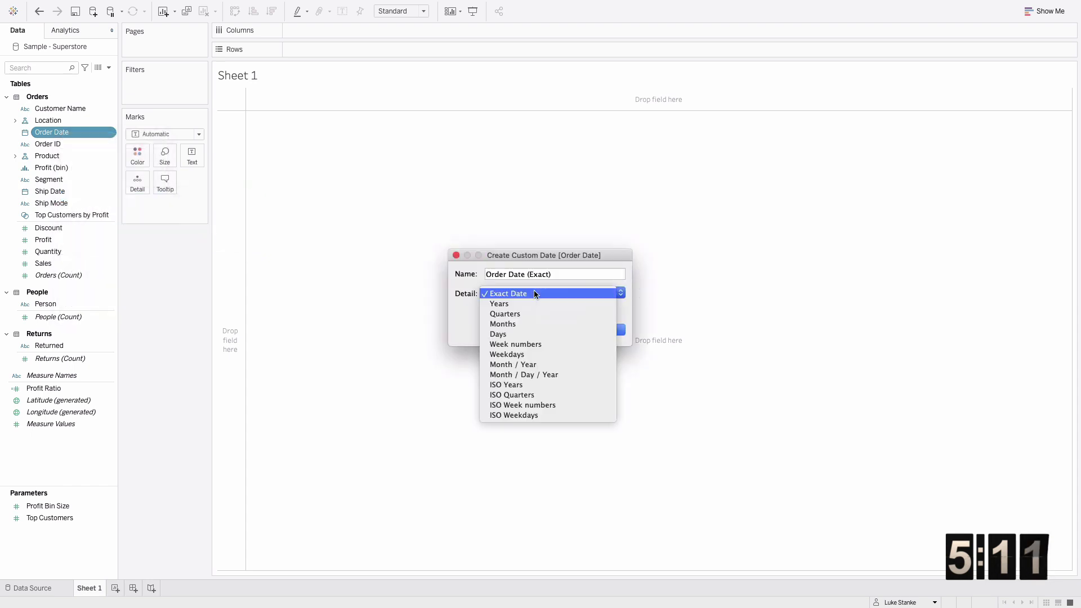
pyautogui.click(523, 324)
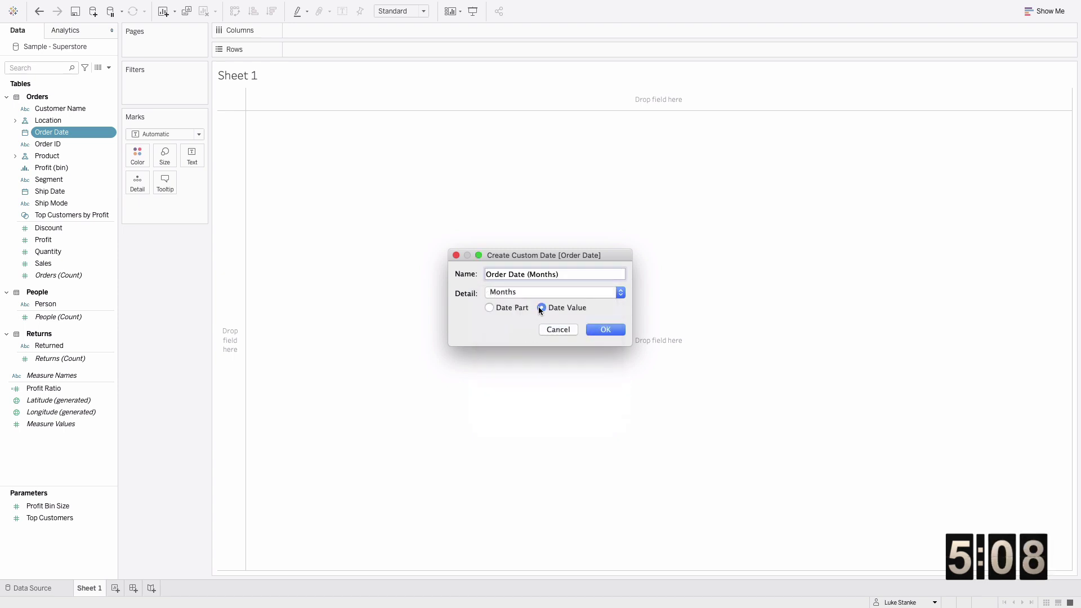
pyautogui.click(596, 331)
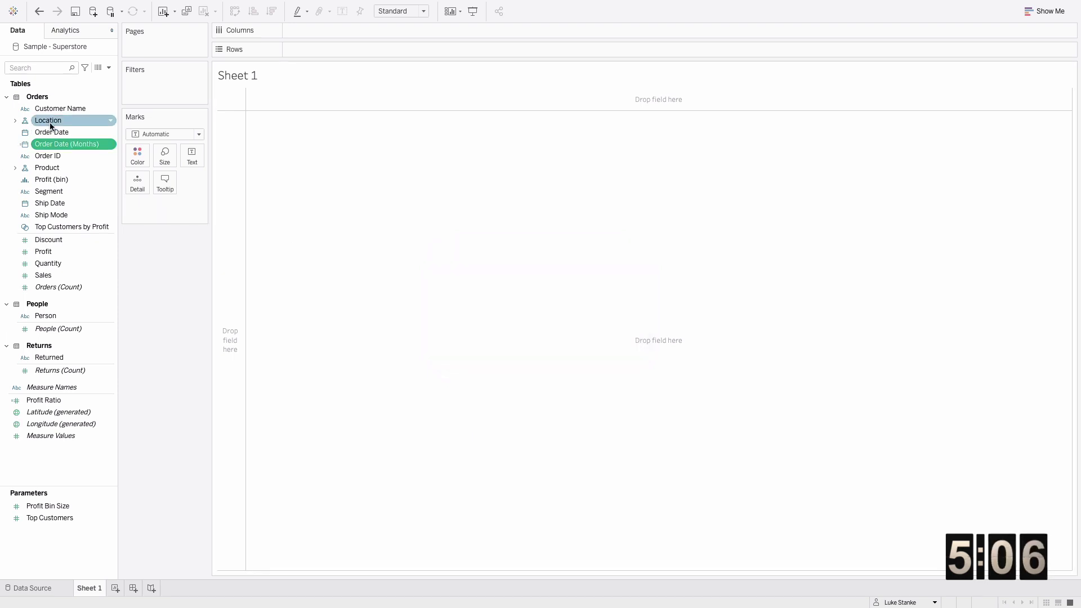
# Put Order Date (Months) on Columns and SUM(Sales) on the Label
pyautogui.moveTo(47, 144); pyautogui.dragTo(354, 33)
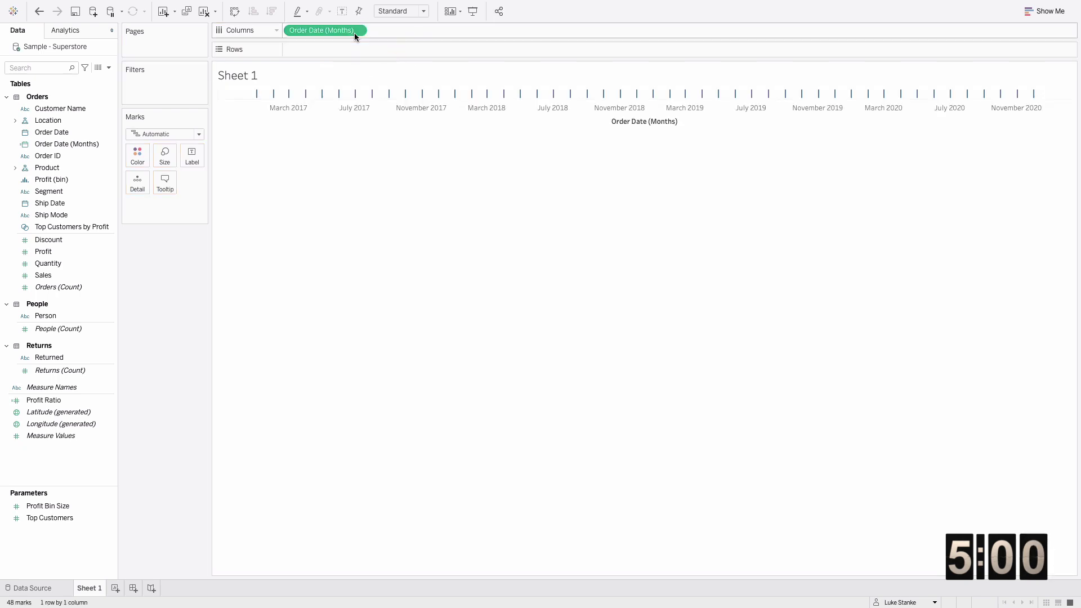
pyautogui.click(47, 276)
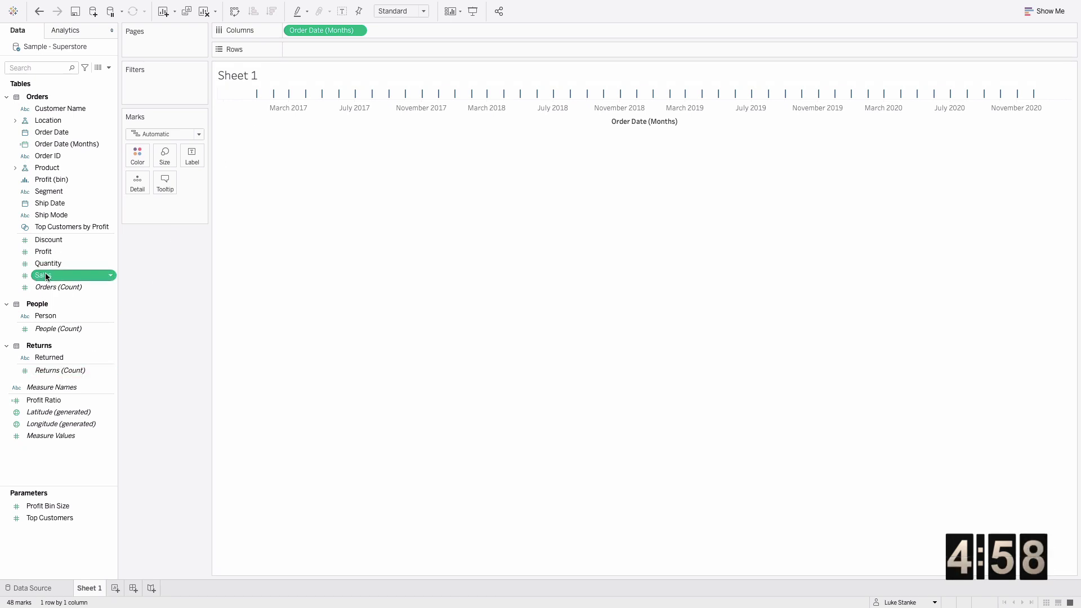
pyautogui.moveTo(46, 276); pyautogui.dragTo(187, 158)
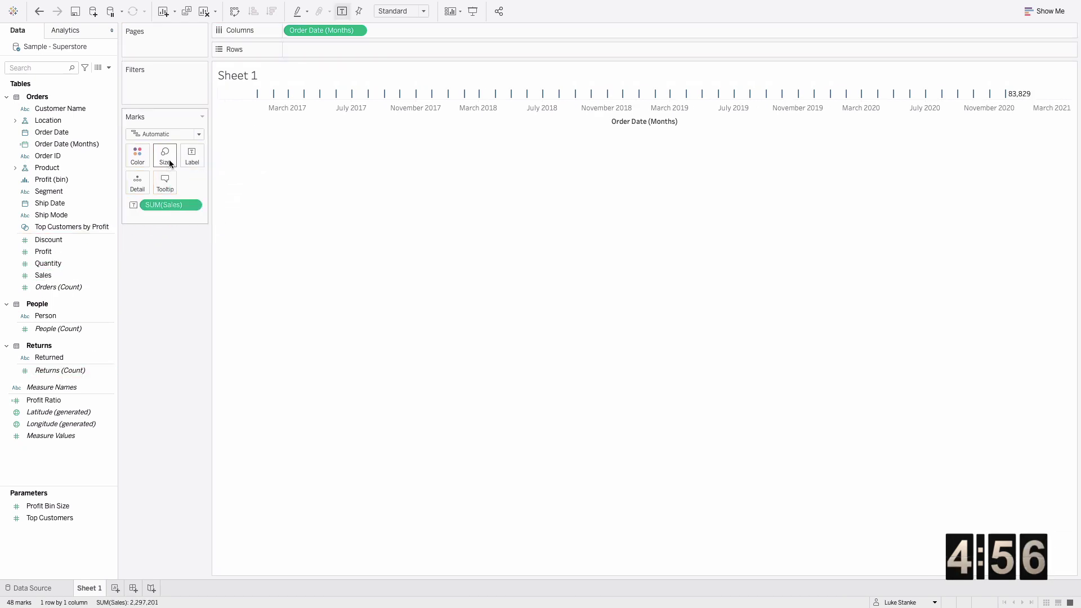
pyautogui.moveTo(1015, 100)
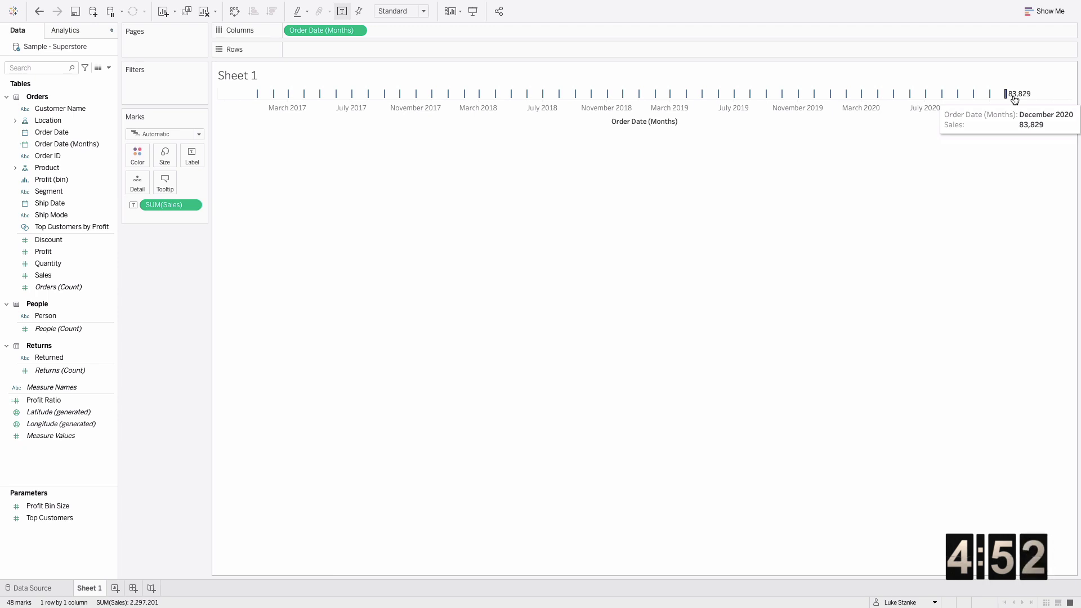
# Add an extract filter on Order Date for the range 1/3/2017 to 5/17/2020
pyautogui.rightClick(57, 47)
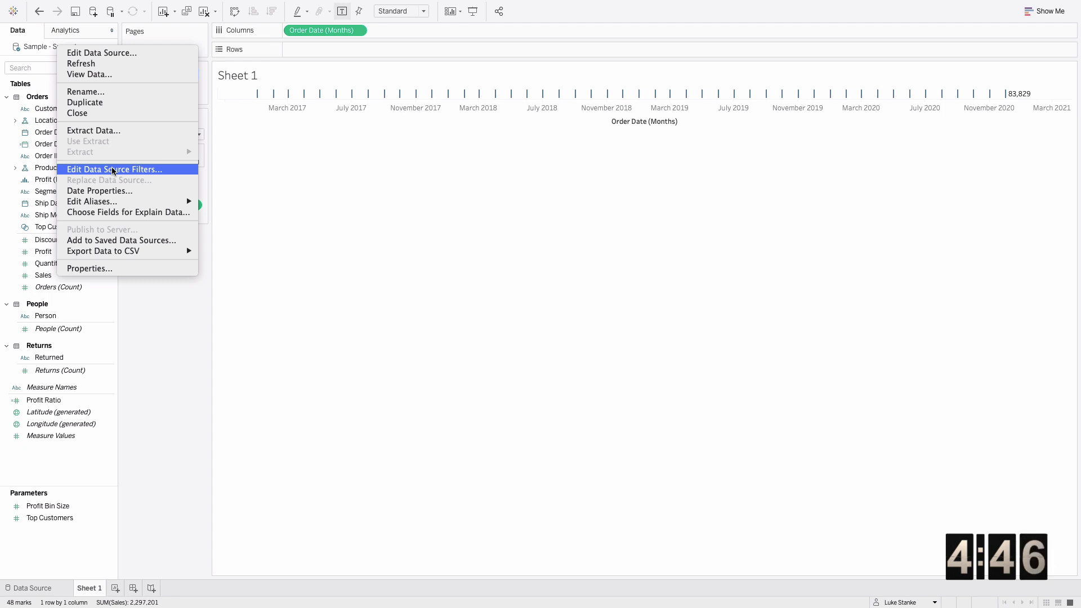
pyautogui.moveTo(138, 210)
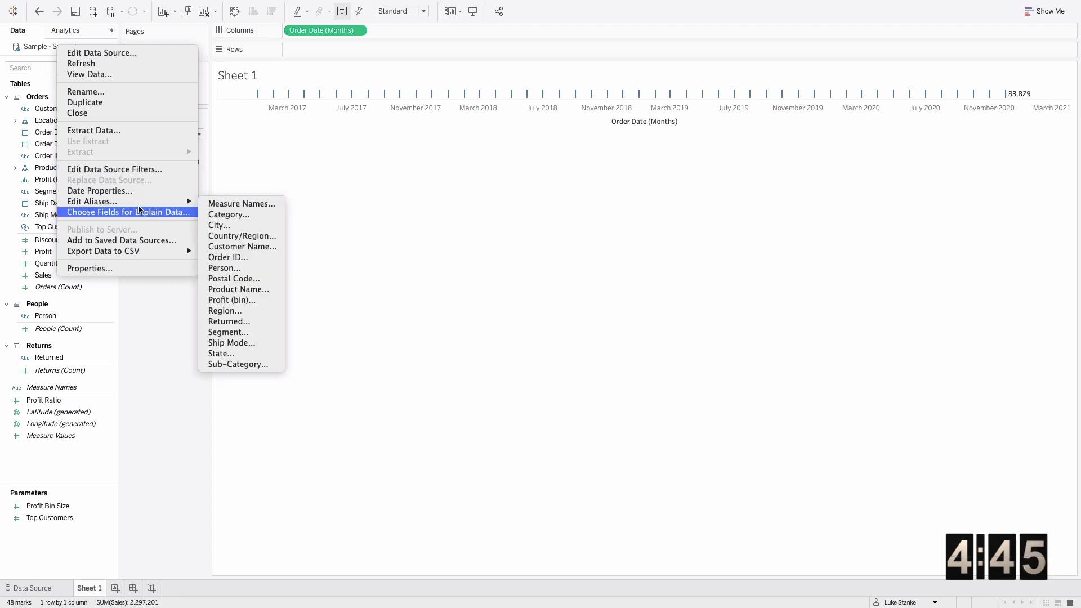
pyautogui.click(118, 133)
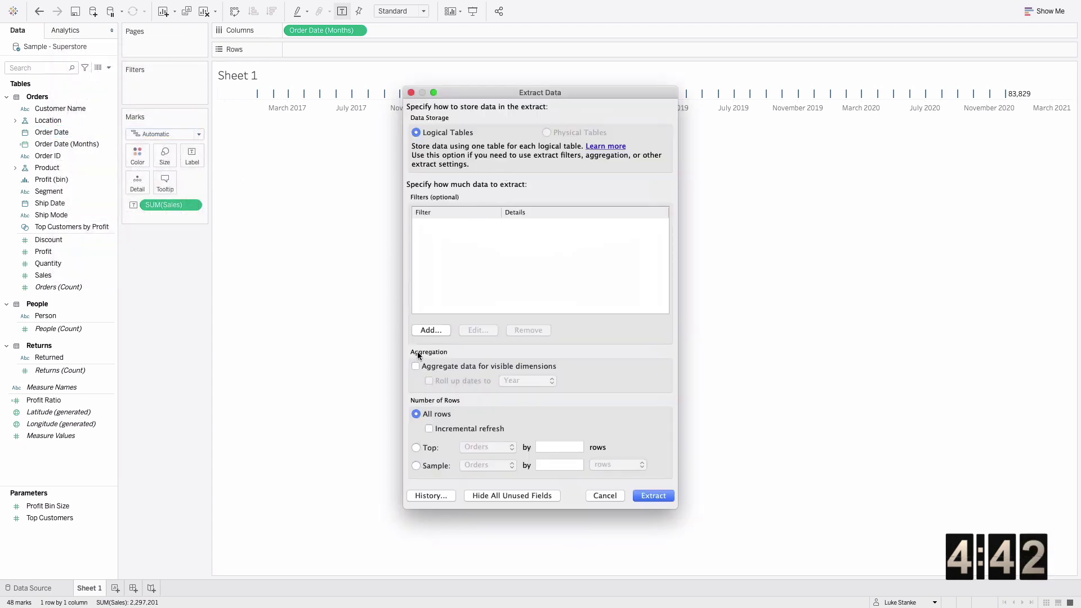
pyautogui.click(431, 331)
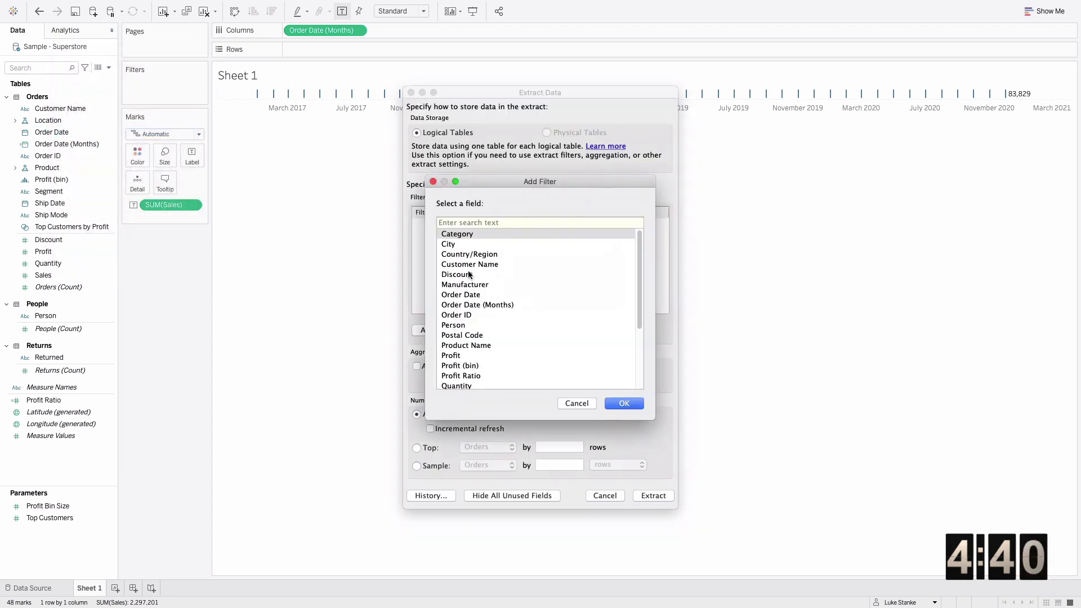
pyautogui.click(455, 295)
pyautogui.click(622, 403)
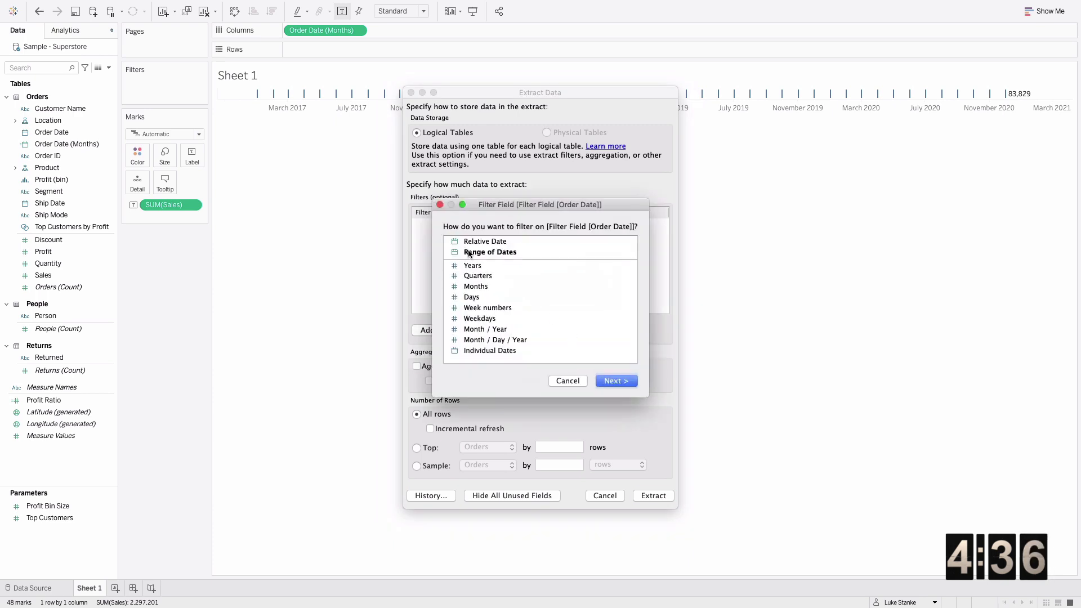
pyautogui.click(470, 254)
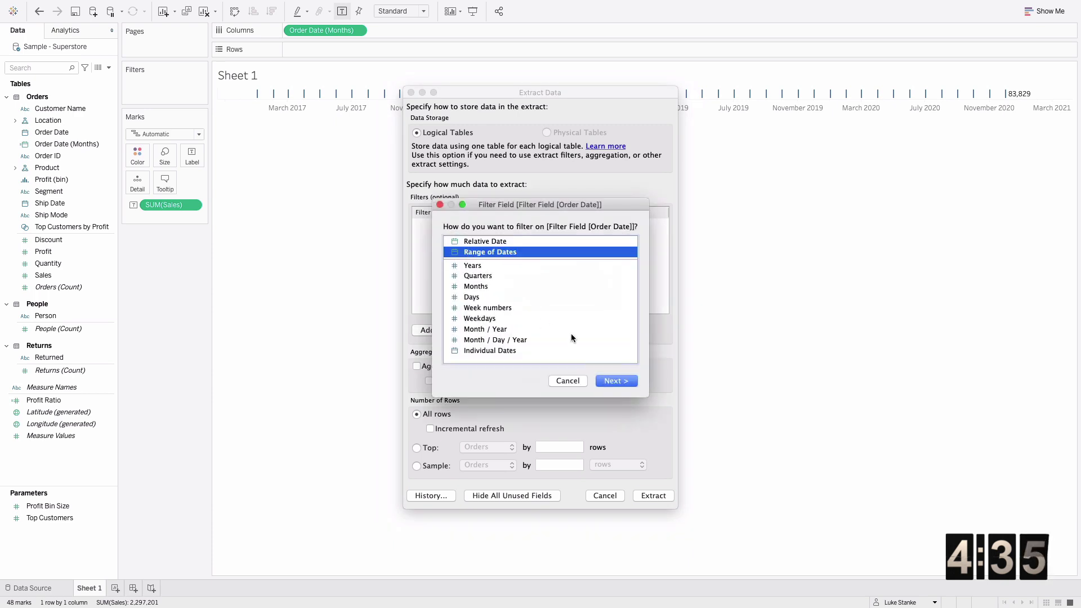
pyautogui.click(615, 381)
pyautogui.click(594, 299)
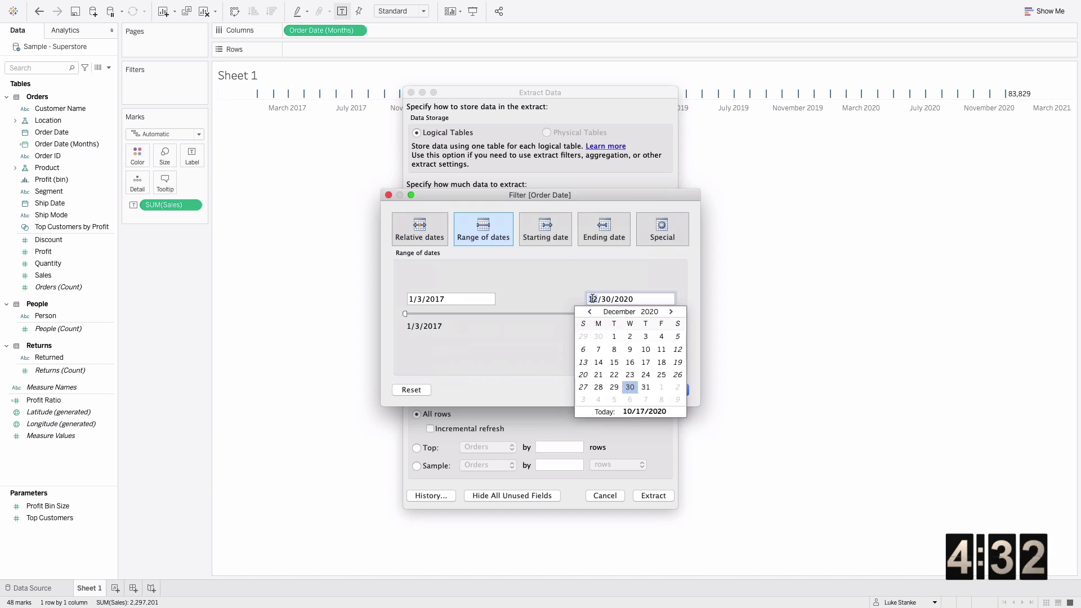
pyautogui.write('5/17')
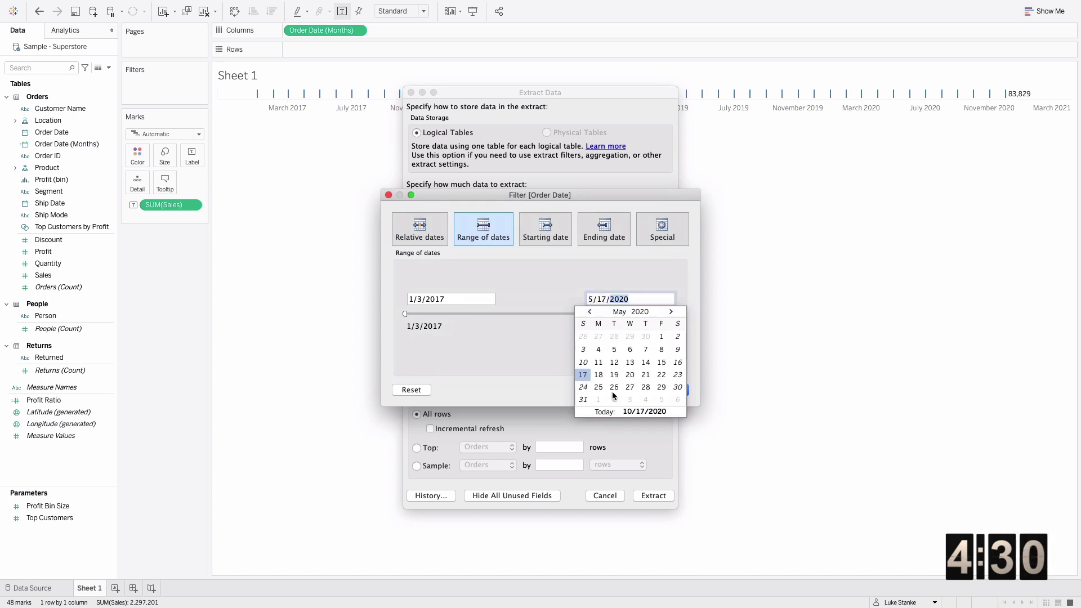
pyautogui.click(507, 330)
pyautogui.click(664, 387)
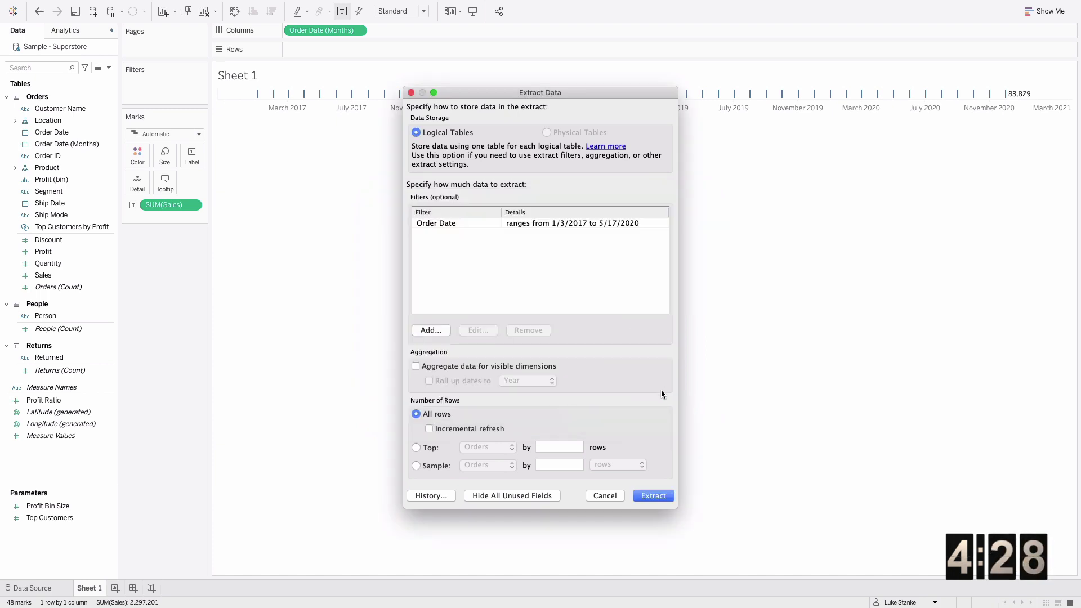
# Create the extract as Sample - Superstore, replacing the existing extract file
pyautogui.click(645, 498)
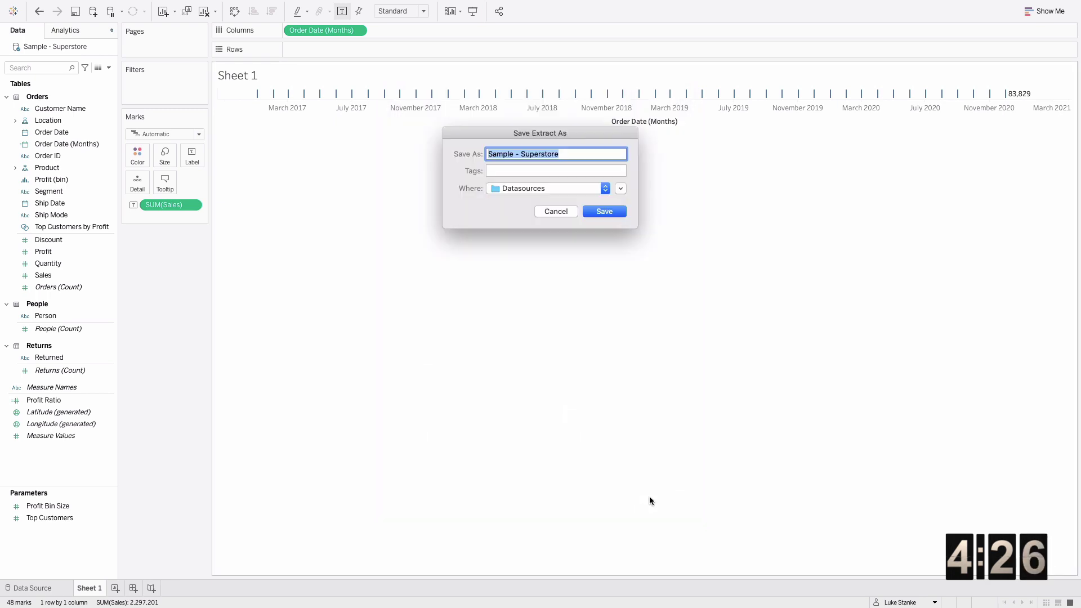
pyautogui.click(594, 217)
pyautogui.click(619, 206)
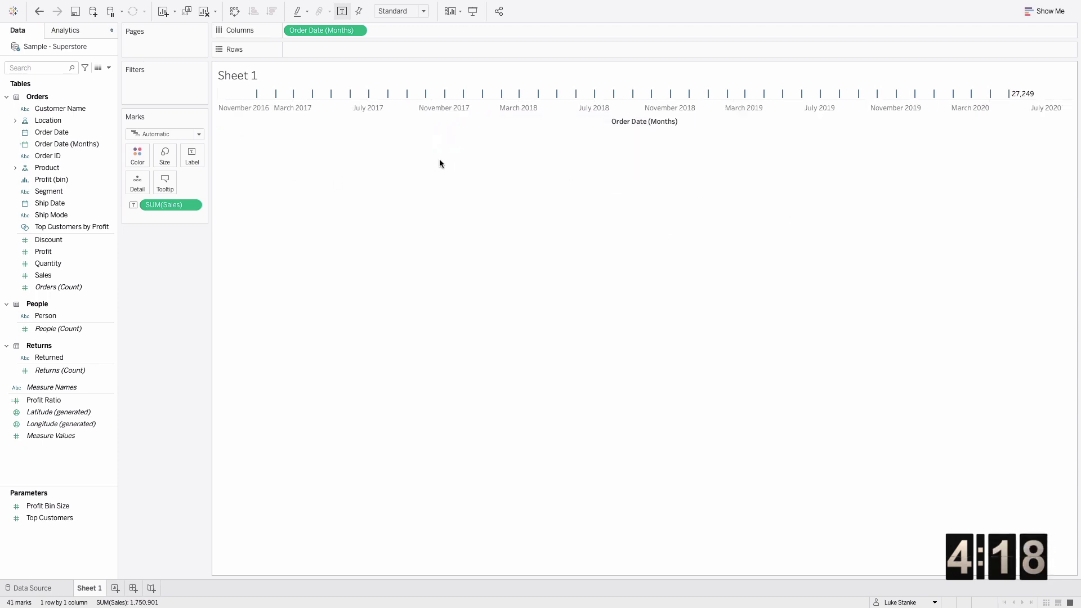
# Start a new calculated field named Full Months
pyautogui.click(108, 68)
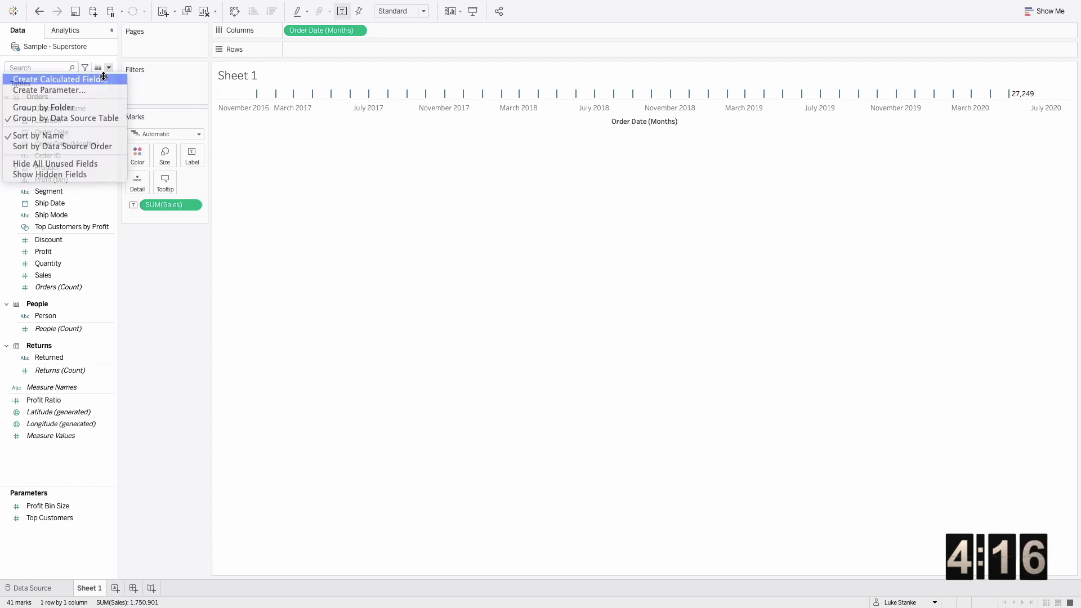
pyautogui.click(104, 76)
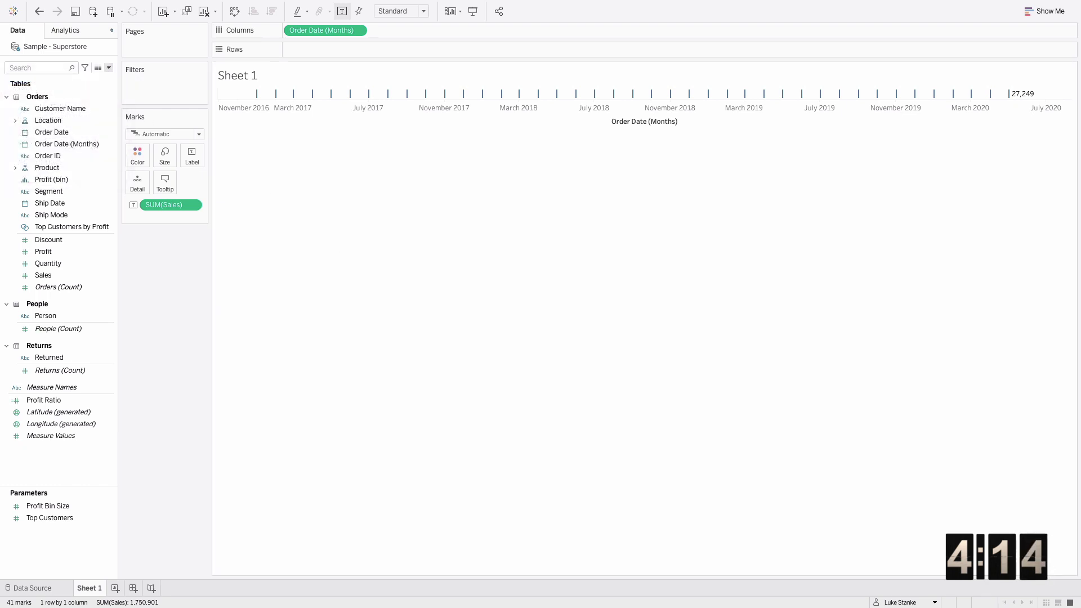
pyautogui.click(109, 68)
pyautogui.click(100, 76)
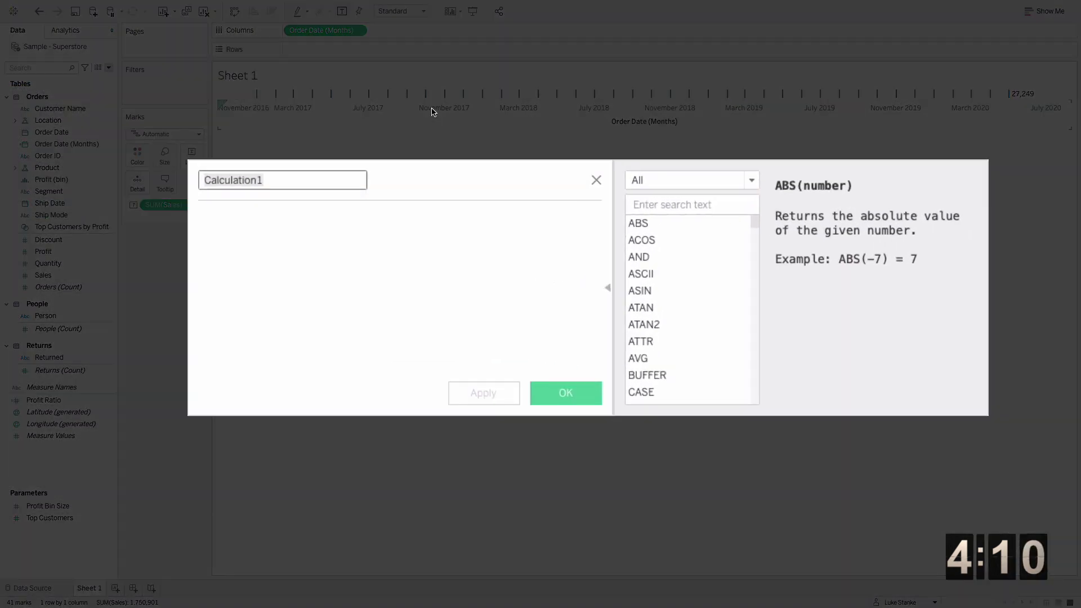
pyautogui.write('Full Months')
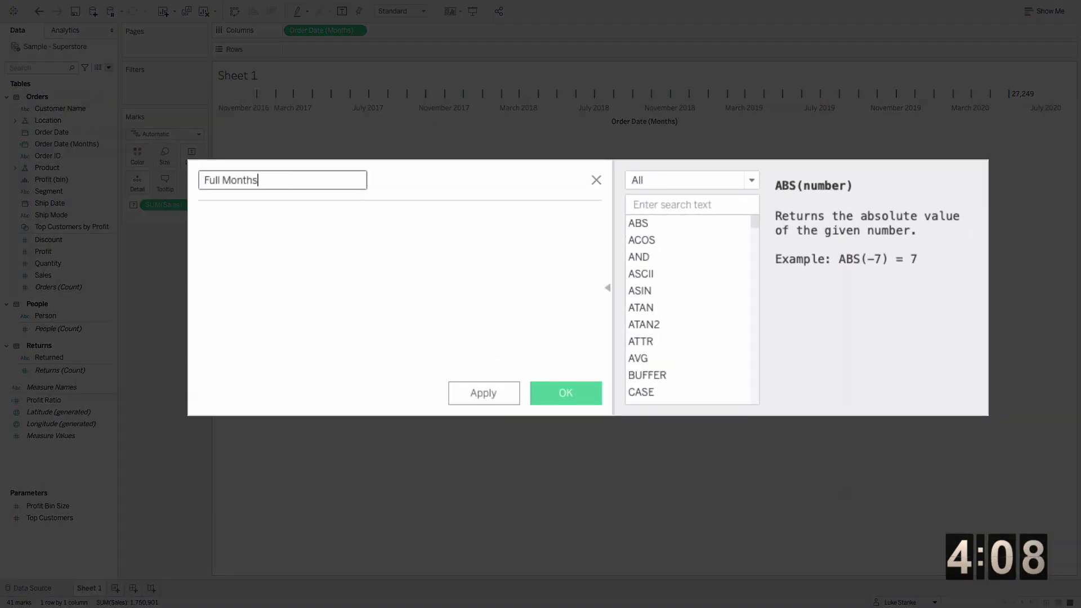
# Enter the formula [Order Date] < DATETRUNC('month', {MAX([Order Date])})
pyautogui.click(200, 219)
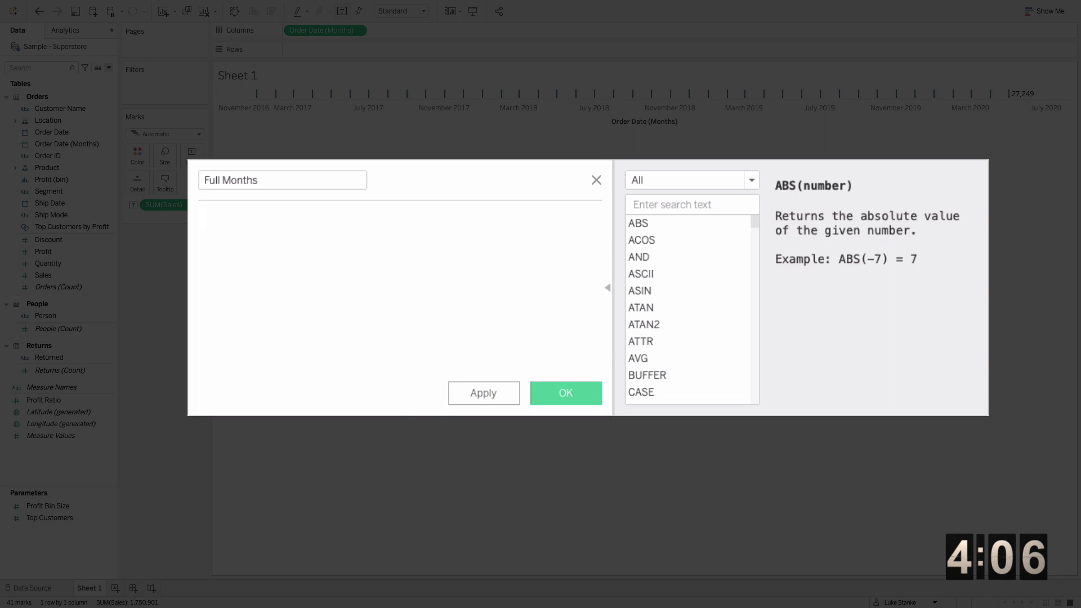
pyautogui.write('Ord')
pyautogui.press('Return')
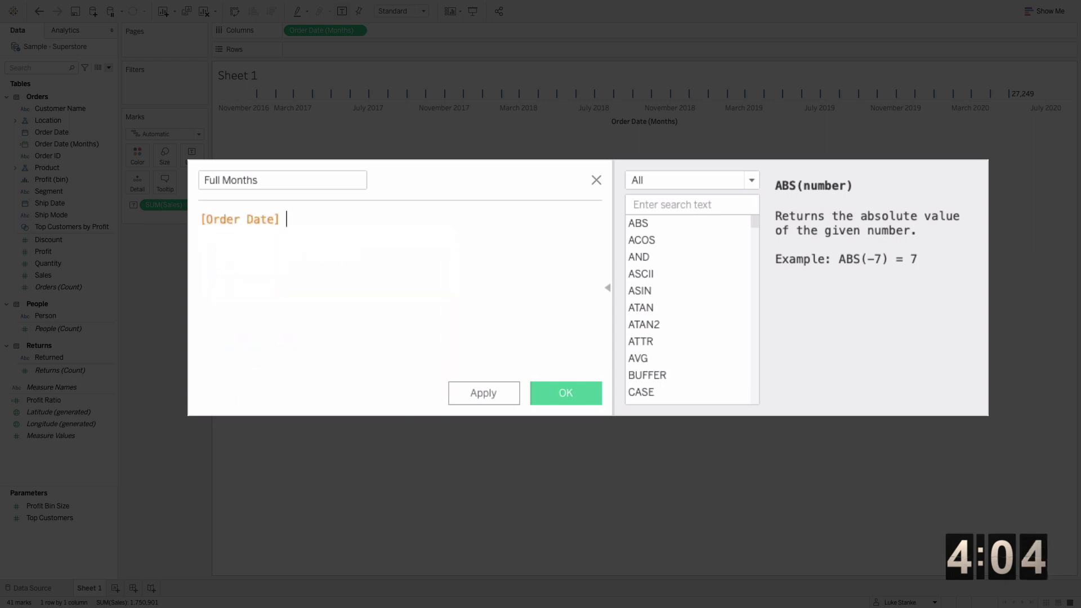
pyautogui.write('<')
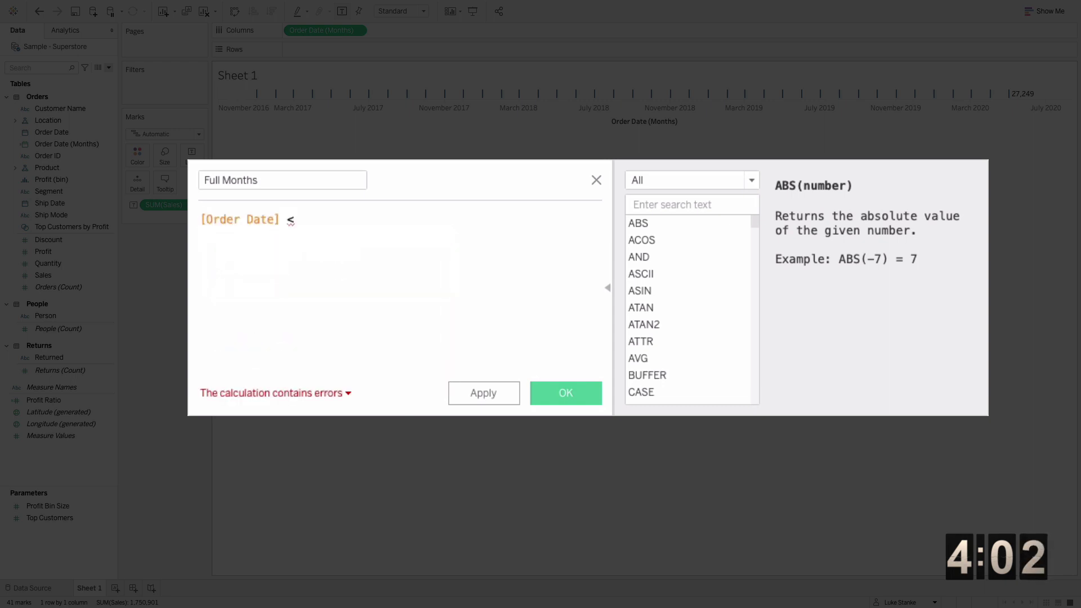
pyautogui.write(' M')
pyautogui.press('BackSpace')
pyautogui.write('DATETR')
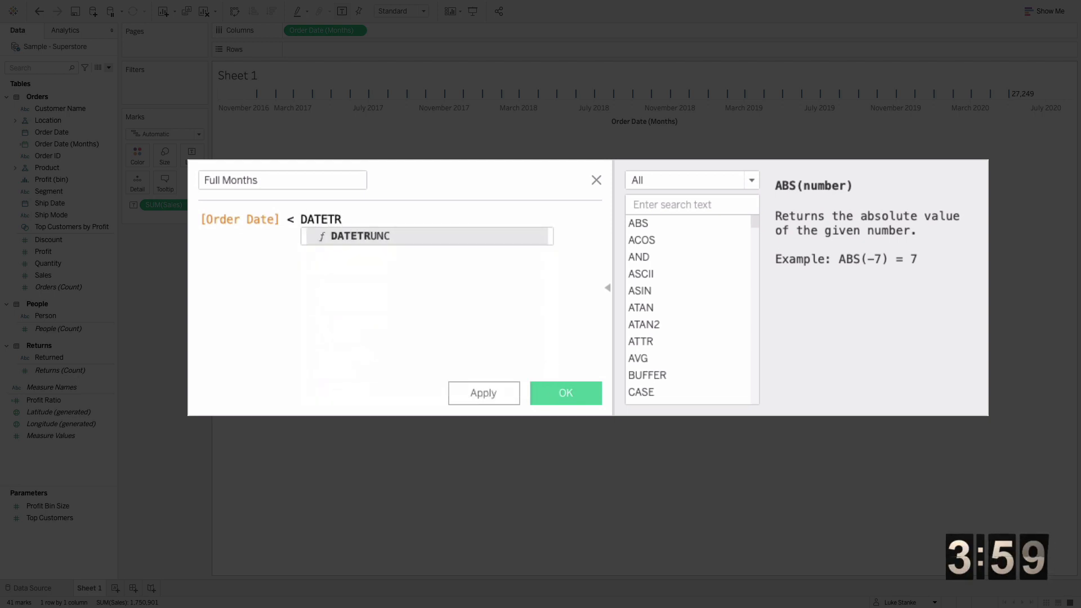
pyautogui.press('Return')
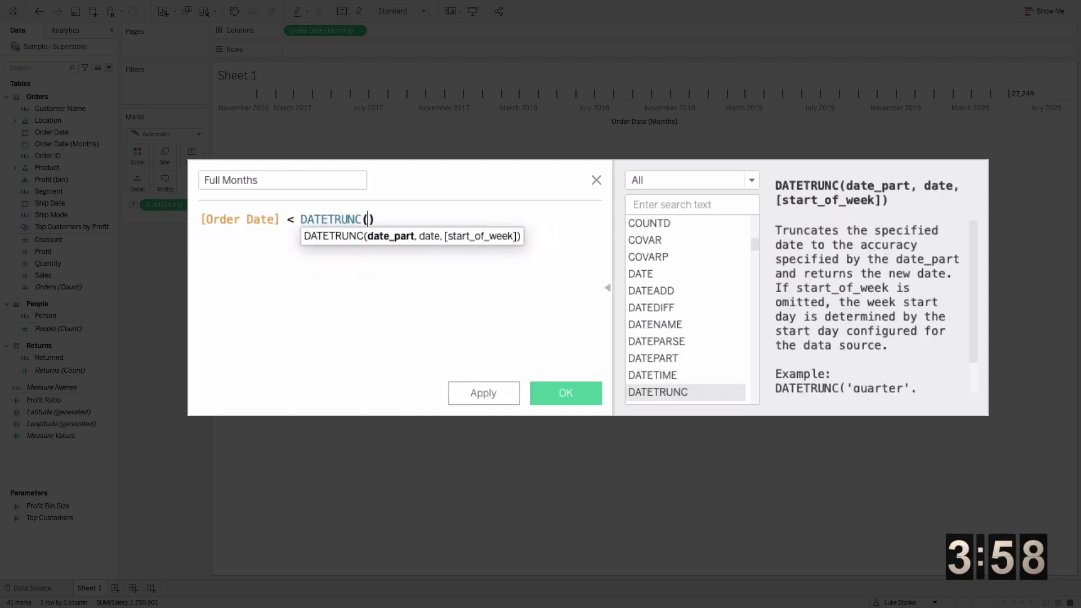
pyautogui.write("'month")
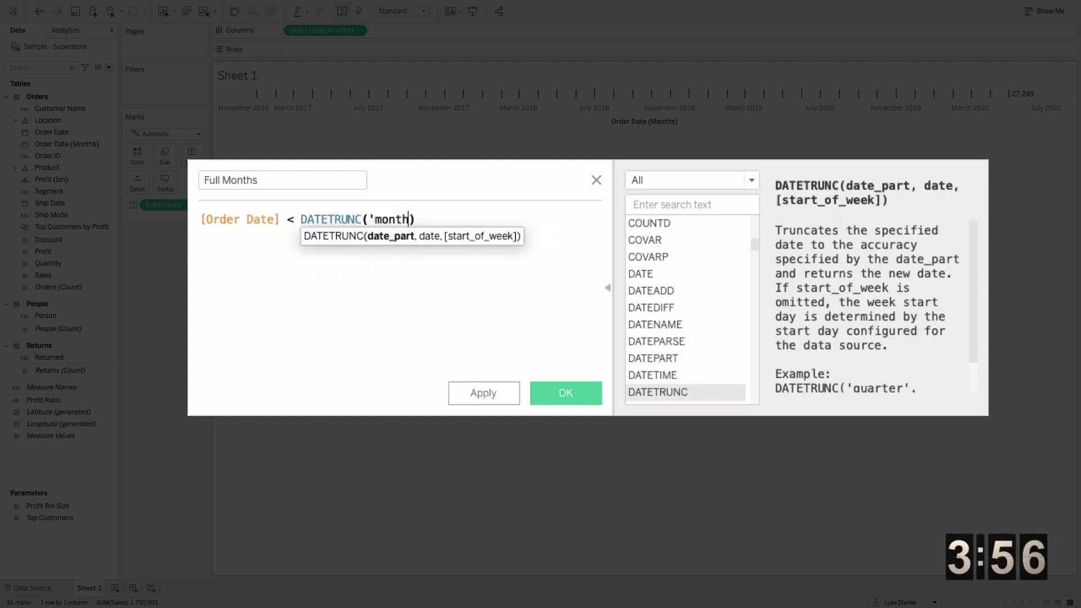
pyautogui.write("', ")
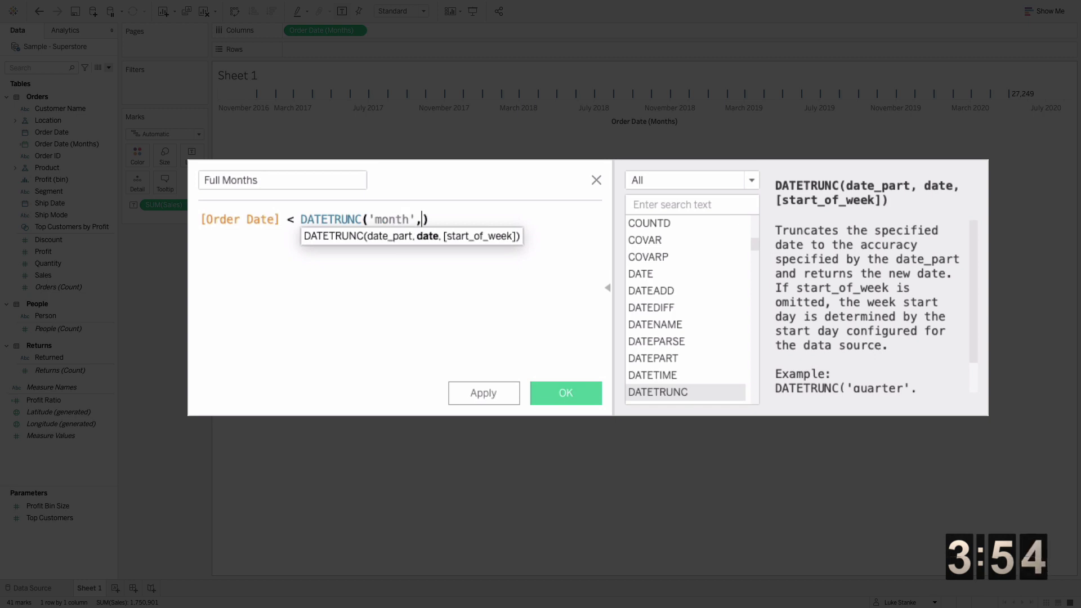
pyautogui.write('{MAX')
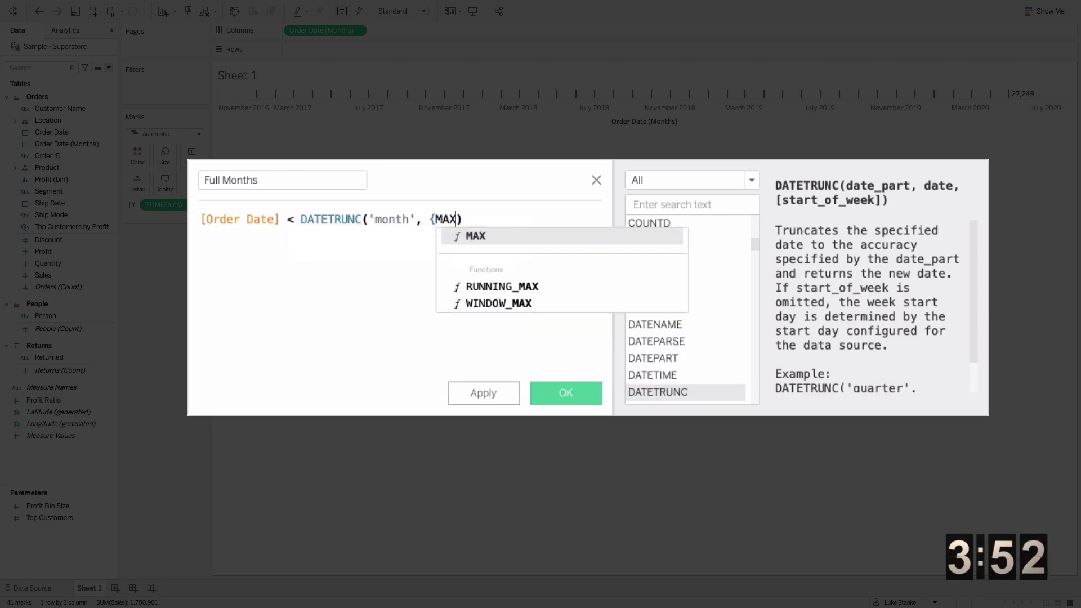
pyautogui.write('(ord')
pyautogui.press('Return')
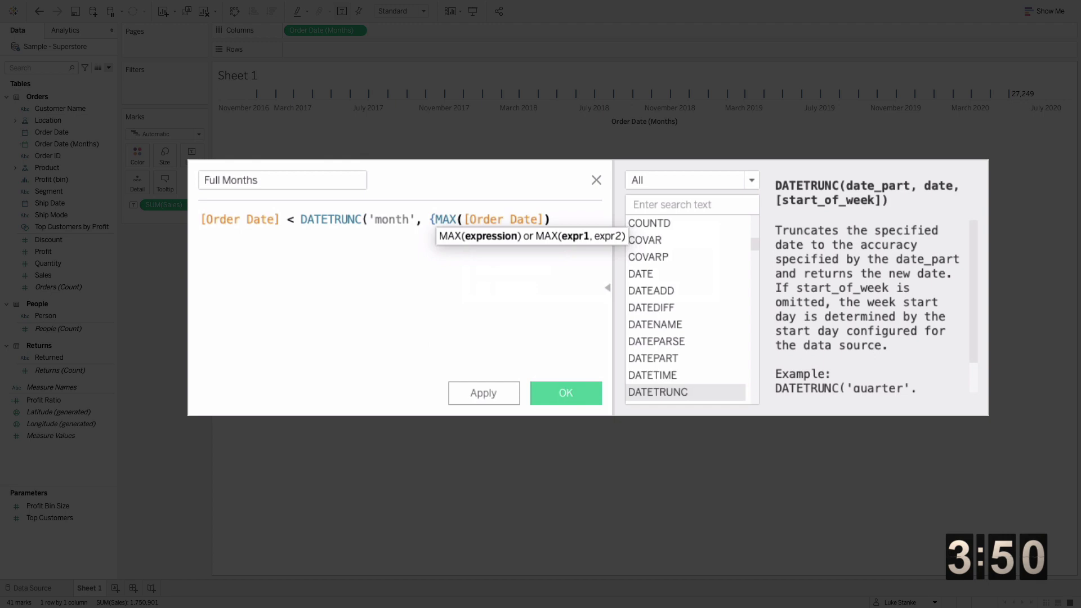
pyautogui.write(')}')
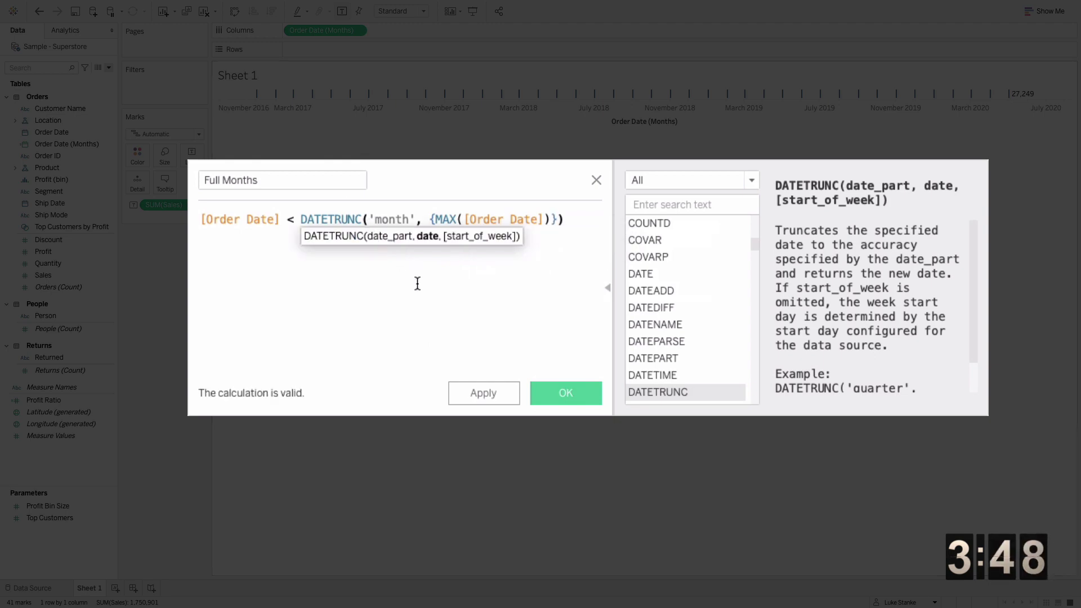
# Save the Full Months field and filter the view to Full Months True
pyautogui.click(562, 386)
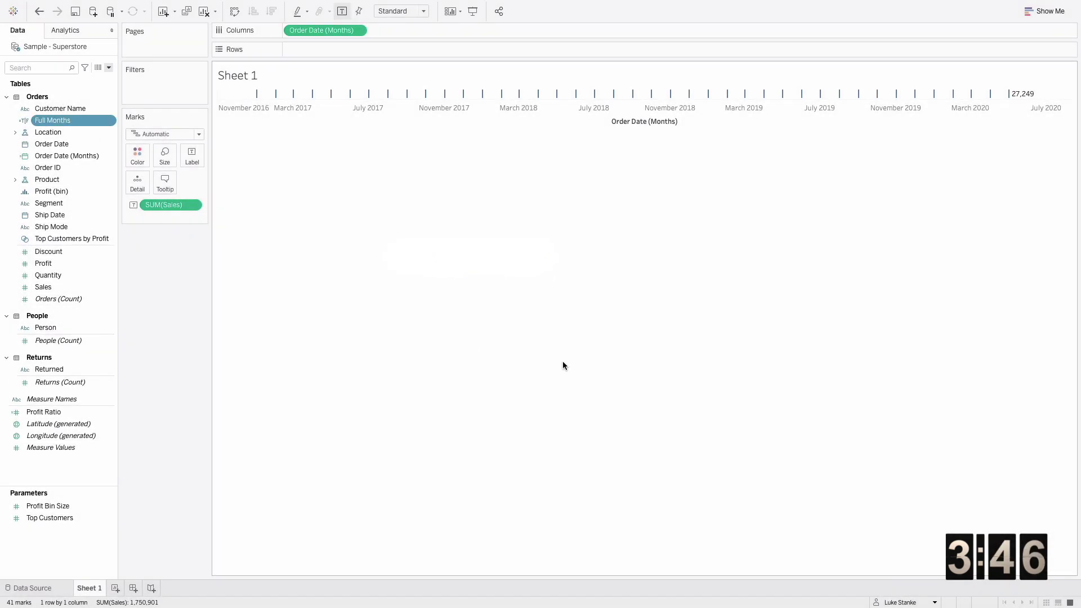
pyautogui.moveTo(53, 120); pyautogui.dragTo(166, 97)
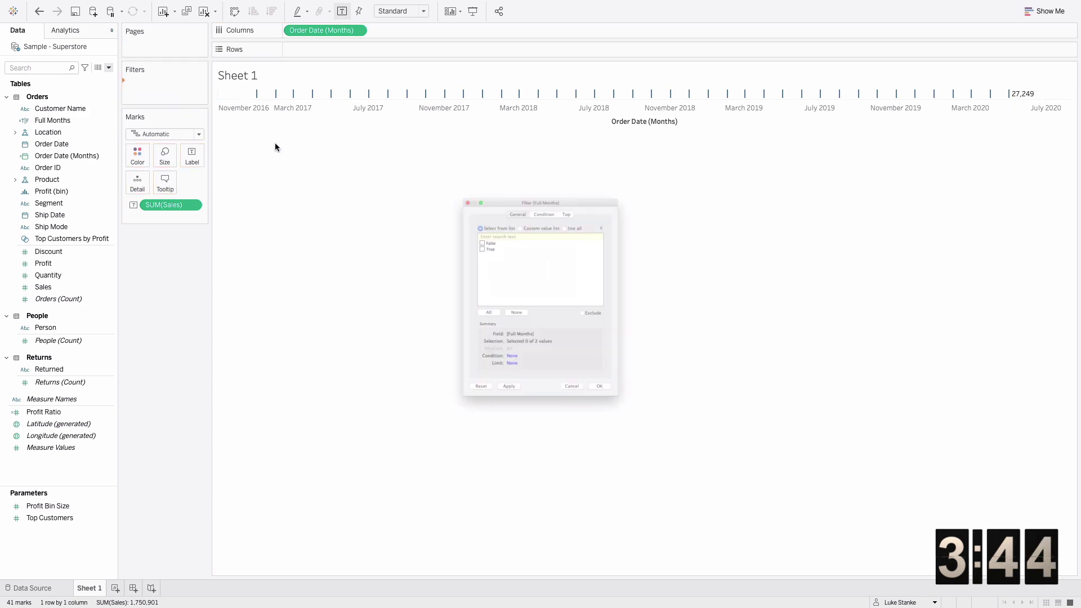
pyautogui.click(442, 215)
pyautogui.click(624, 449)
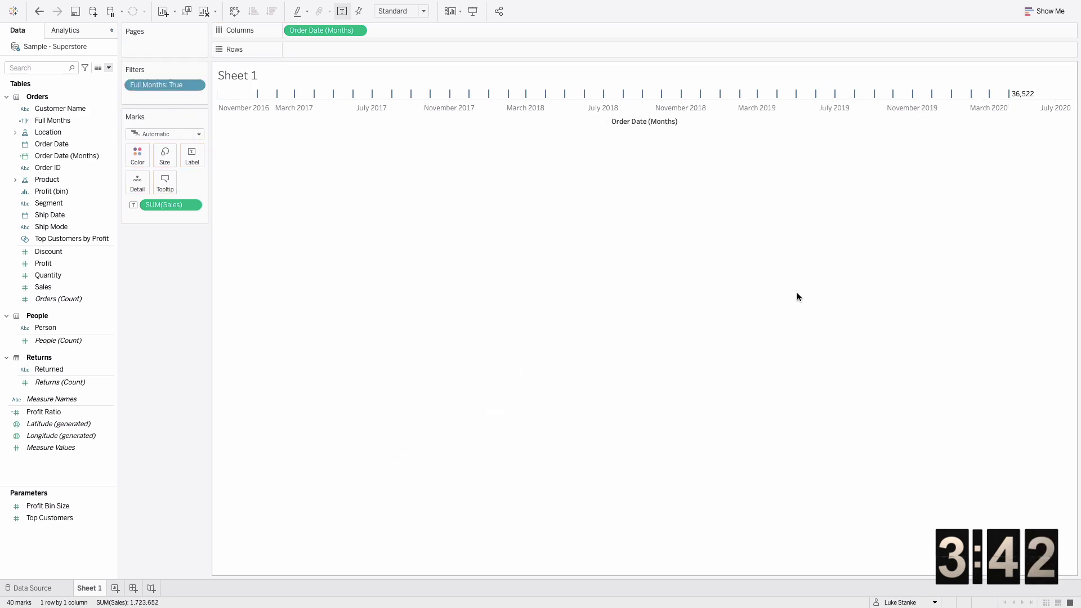
pyautogui.moveTo(1008, 96)
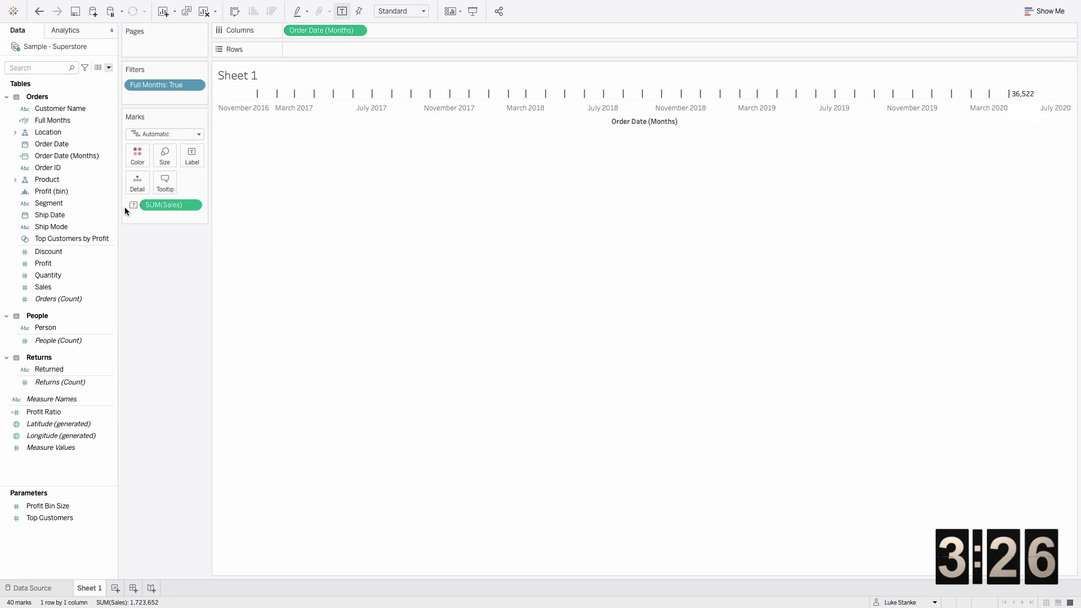
# Turn a copy of SUM(Sales) into a percent difference against 12 months earlier (-12 offset)
pyautogui.moveTo(147, 206); pyautogui.dragTo(142, 184)
pyautogui.rightClick(167, 208)
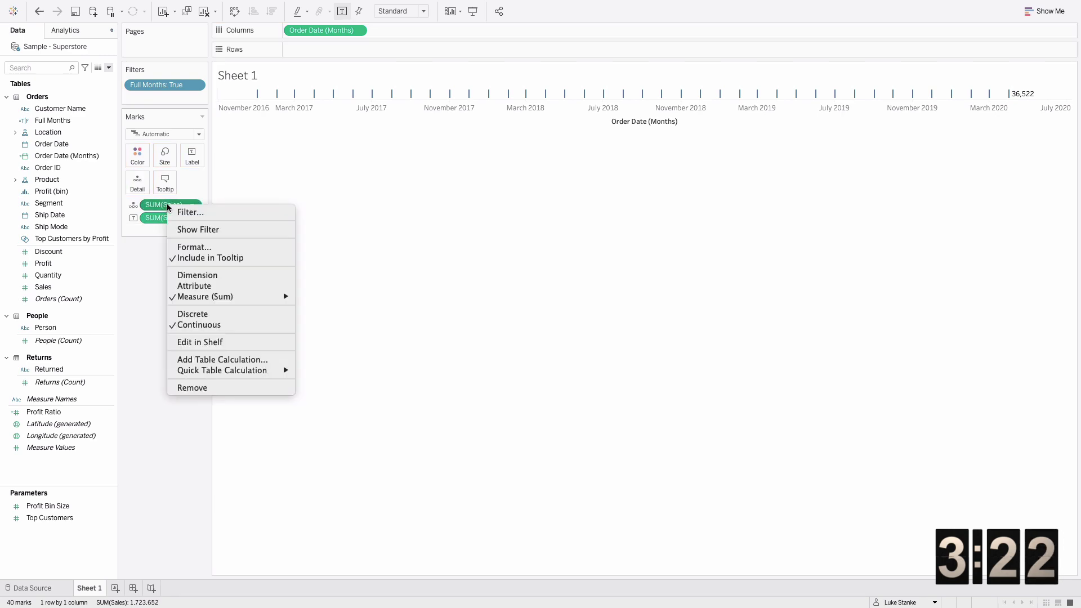
pyautogui.moveTo(246, 371)
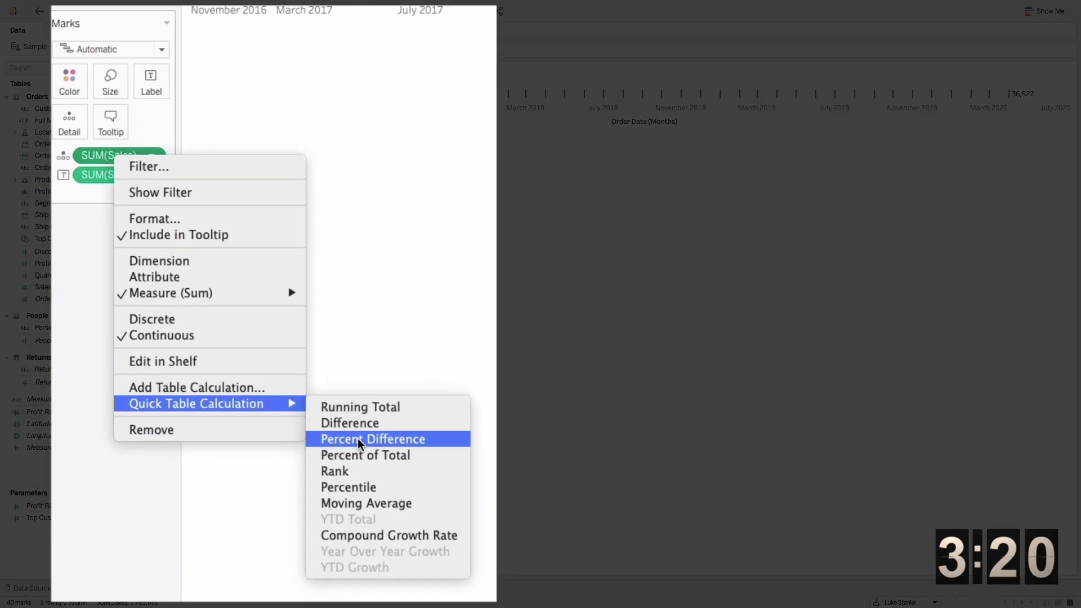
pyautogui.click(359, 441)
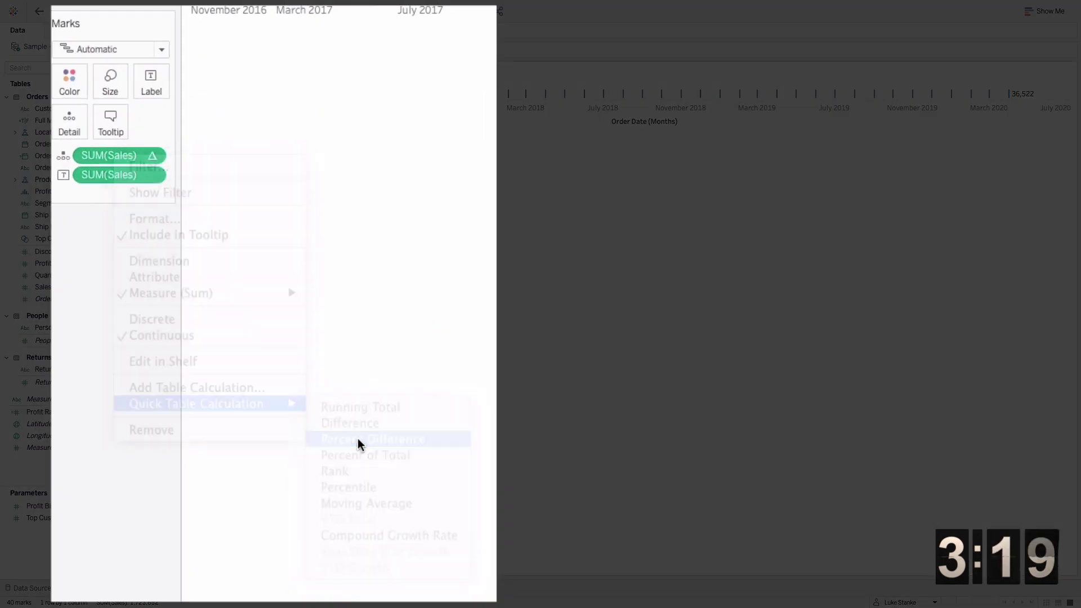
pyautogui.doubleClick(122, 159)
pyautogui.press('Left')
pyautogui.press('Left')
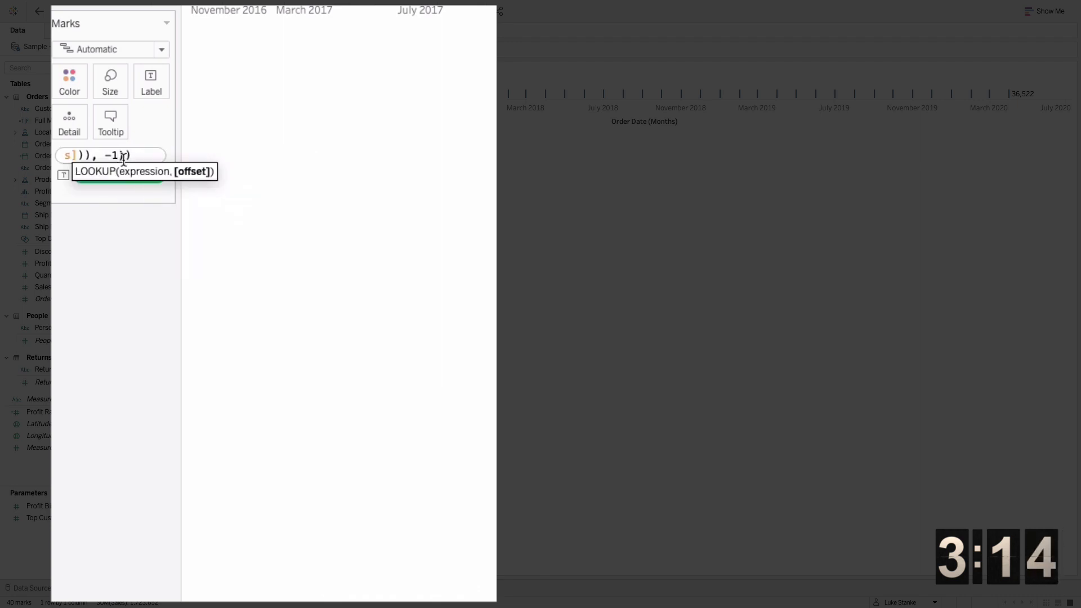
pyautogui.write('2')
pyautogui.press('Left')
pyautogui.press('Left')
pyautogui.press('Left')
pyautogui.press('Left')
pyautogui.press('Left')
pyautogui.press('Left')
pyautogui.press('Left')
pyautogui.press('Left')
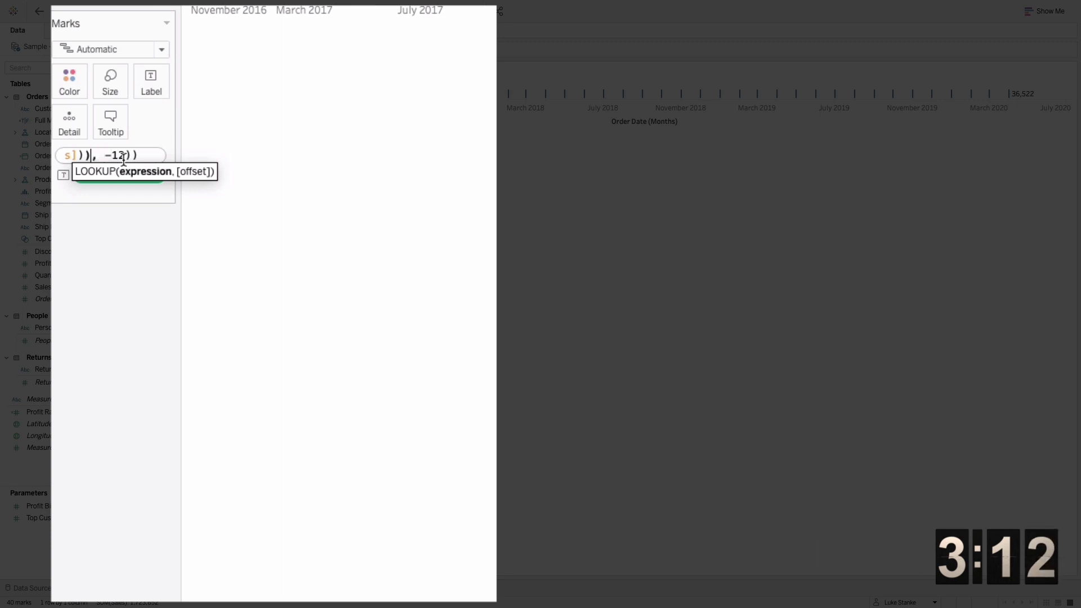
pyautogui.press('Left')
pyautogui.press('Left')
pyautogui.press('Left')
pyautogui.press('Left')
pyautogui.press('Left')
pyautogui.press('Left')
pyautogui.press('Left')
pyautogui.press('Left')
pyautogui.press('Left')
pyautogui.press('Left')
pyautogui.press('Left')
pyautogui.press('Left')
pyautogui.press('Left')
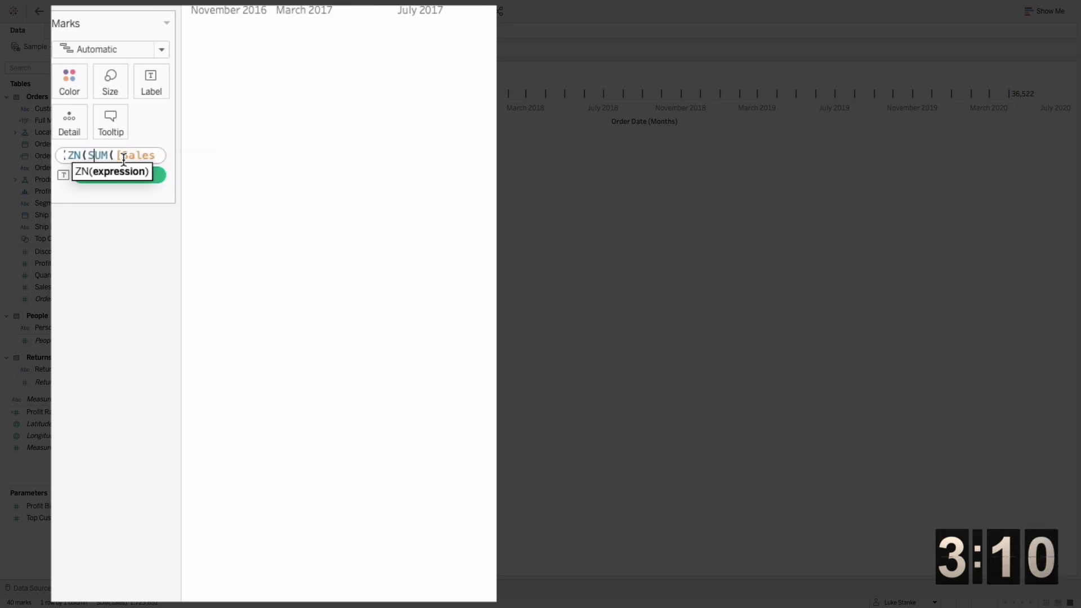
pyautogui.press('Left')
pyautogui.press('Left')
pyautogui.press('Left')
pyautogui.press('Left')
pyautogui.press('Left')
pyautogui.press('Left')
pyautogui.press('Left')
pyautogui.press('Left')
pyautogui.press('Left')
pyautogui.press('Left')
pyautogui.press('Left')
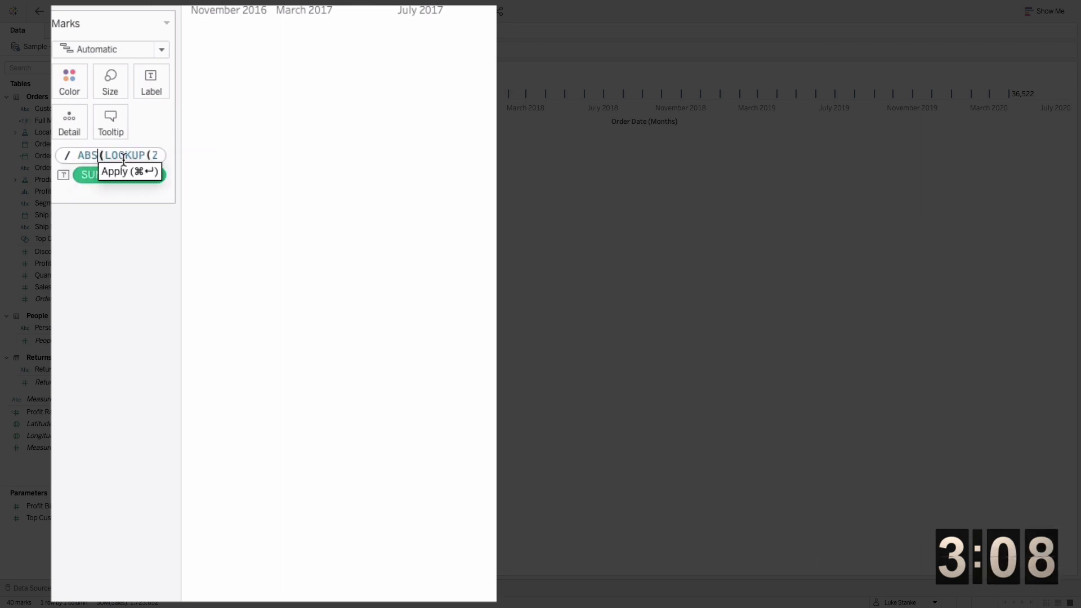
pyautogui.press('Left')
pyautogui.press('Left')
pyautogui.press('Left')
pyautogui.press('Left')
pyautogui.press('Left')
pyautogui.press('Left')
pyautogui.press('Left')
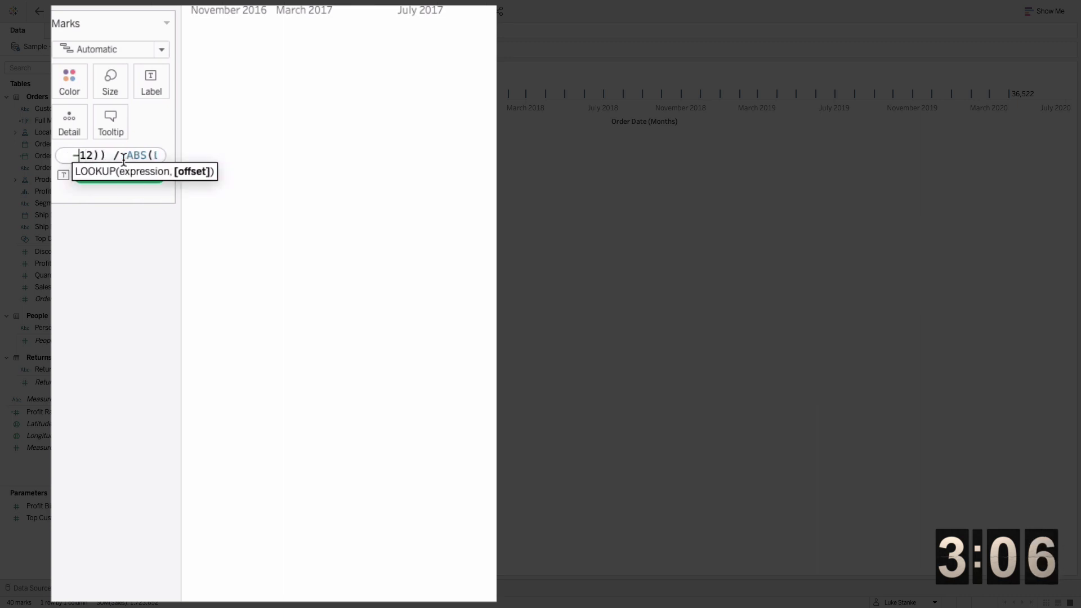
pyautogui.press('Return')
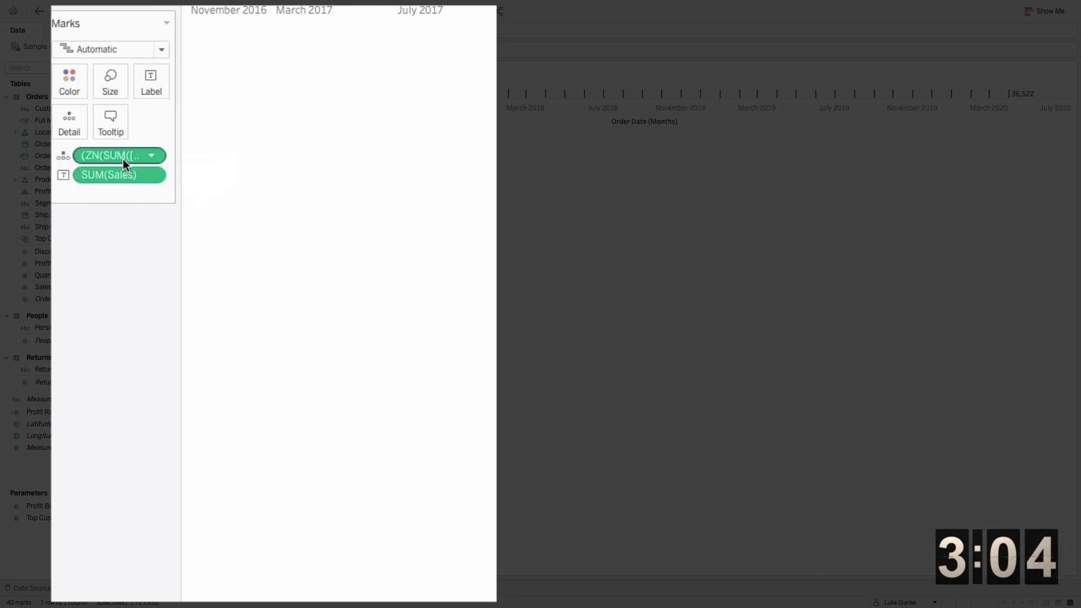
# Label the year-over-year change, add Order Date (Months) to Marks, and compute along it
pyautogui.moveTo(110, 157); pyautogui.dragTo(148, 84)
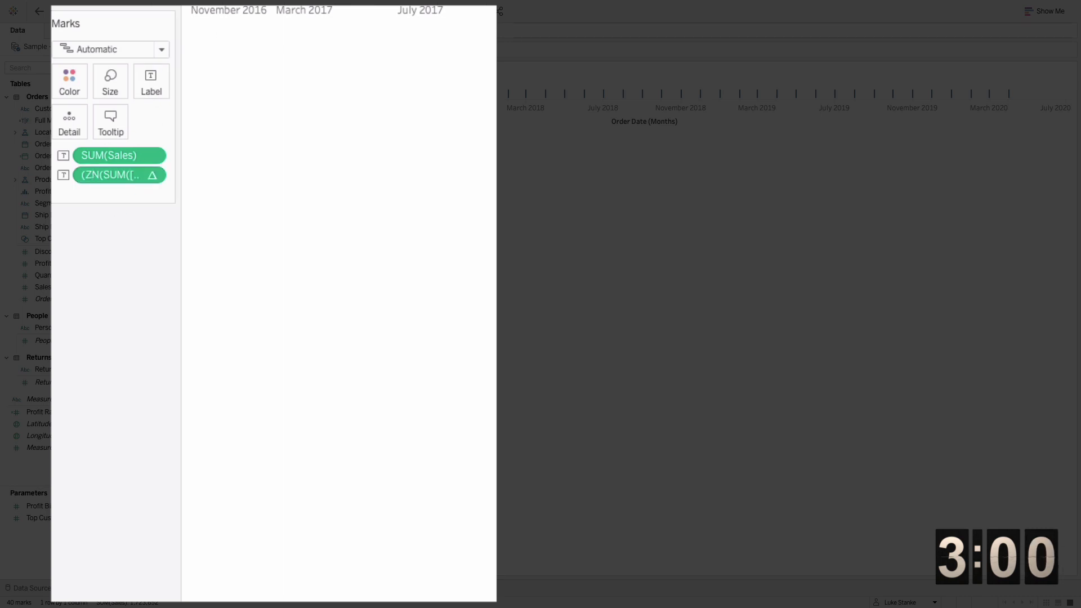
pyautogui.moveTo(250, 33); pyautogui.dragTo(117, 186)
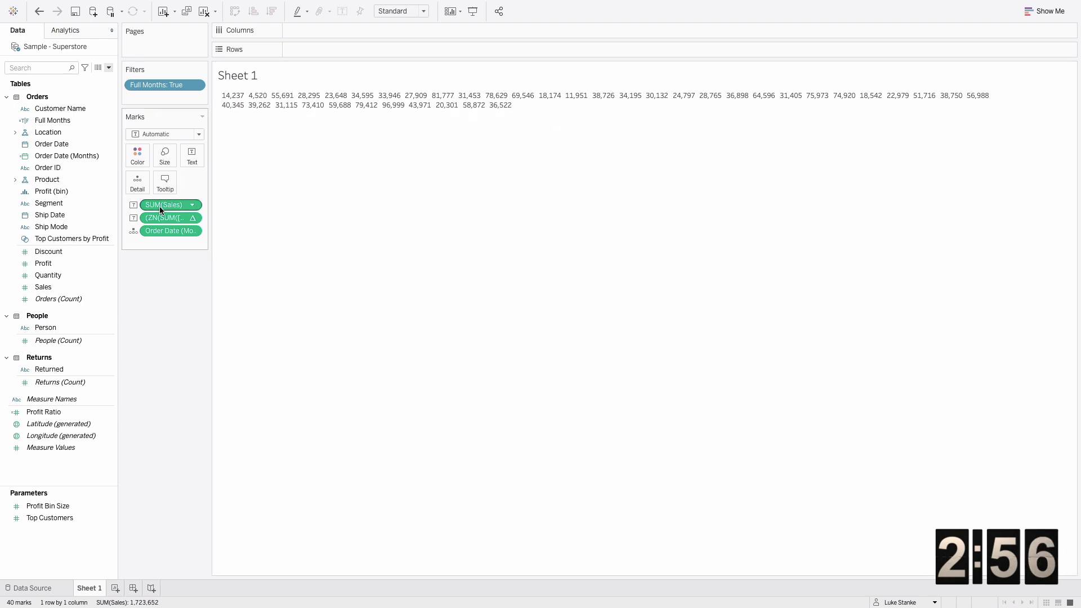
pyautogui.rightClick(168, 218)
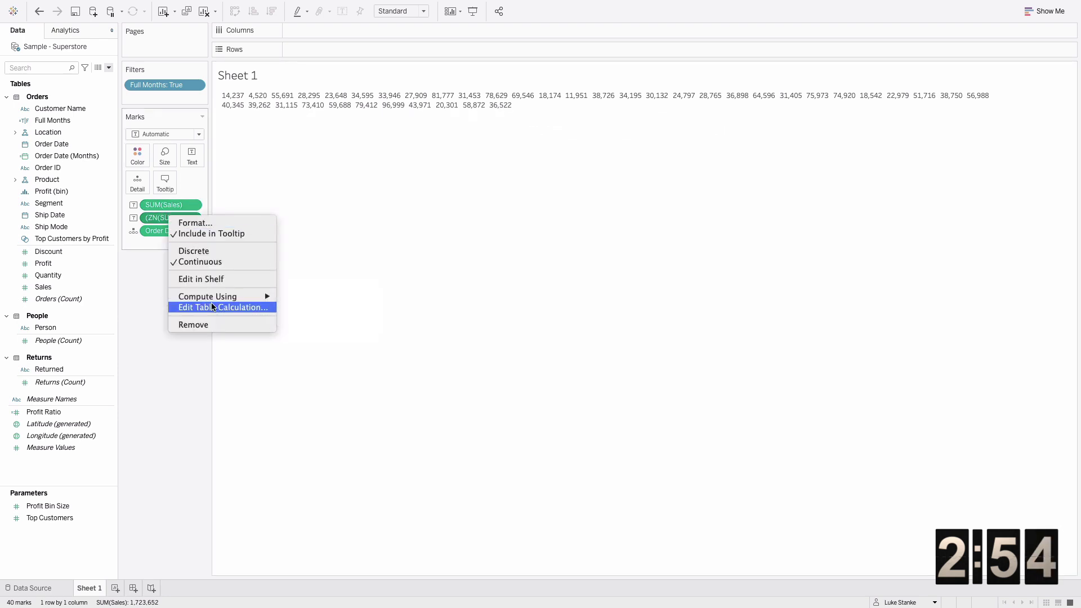
pyautogui.click(271, 306)
pyautogui.click(490, 239)
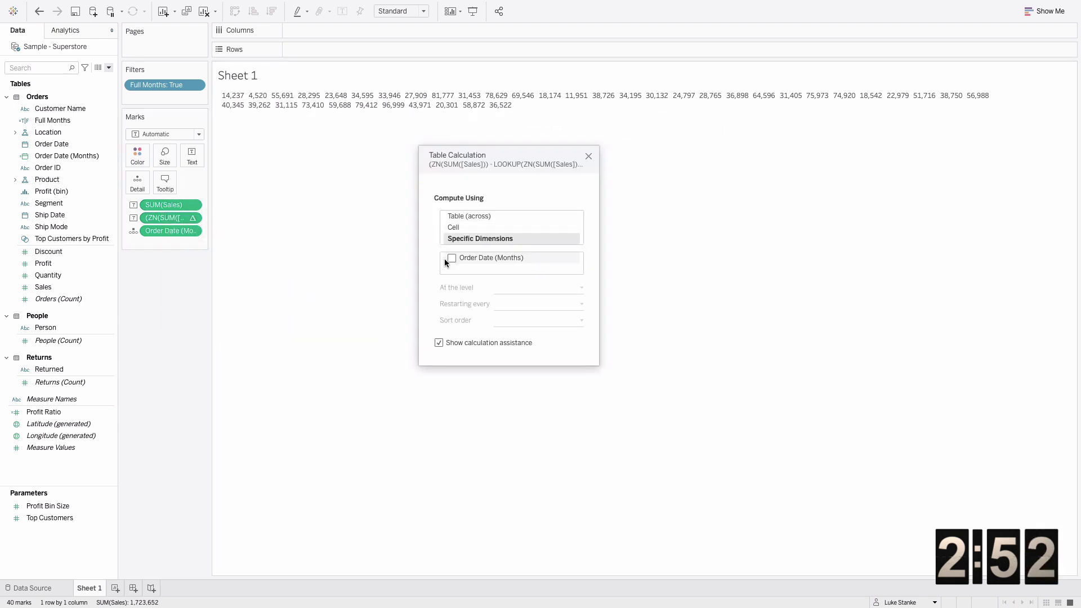
pyautogui.click(452, 261)
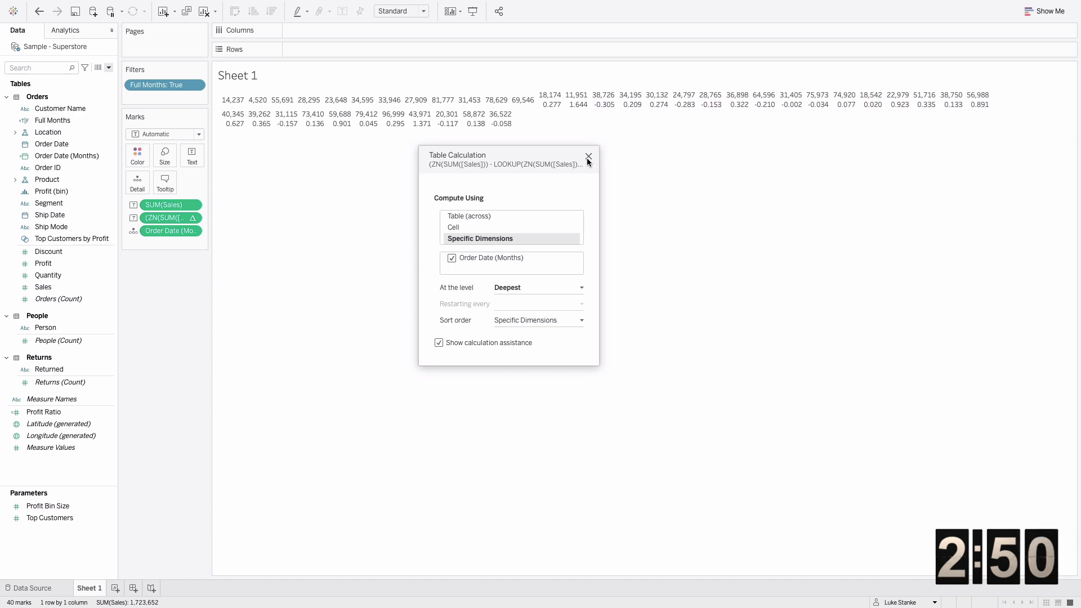
pyautogui.click(588, 158)
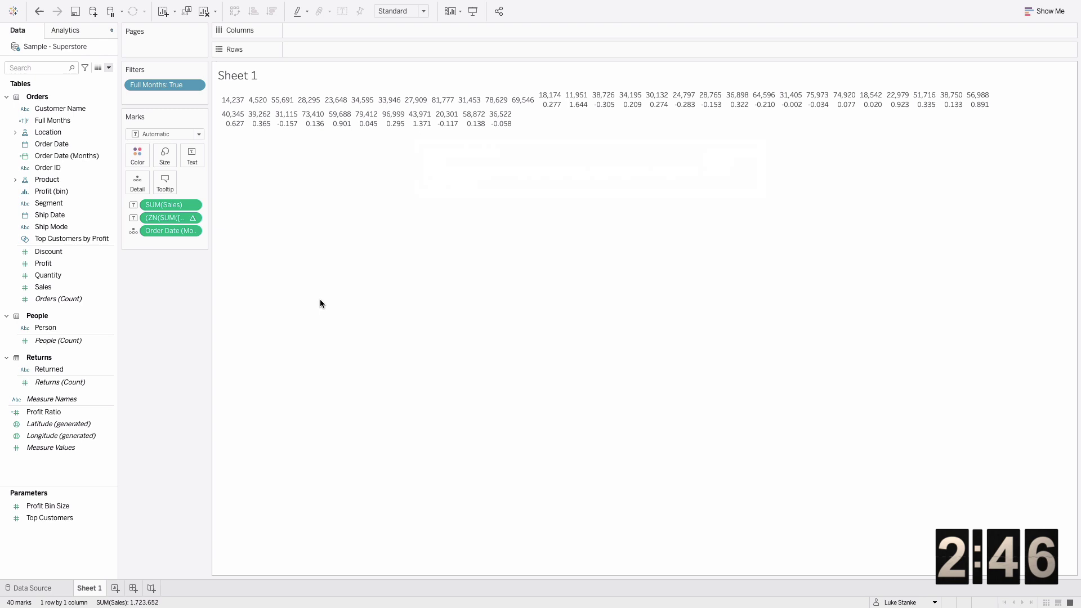
# Add a LAST() = 0 inline calculation along Order Date (Months), saved to the Data pane
pyautogui.doubleClick(167, 243)
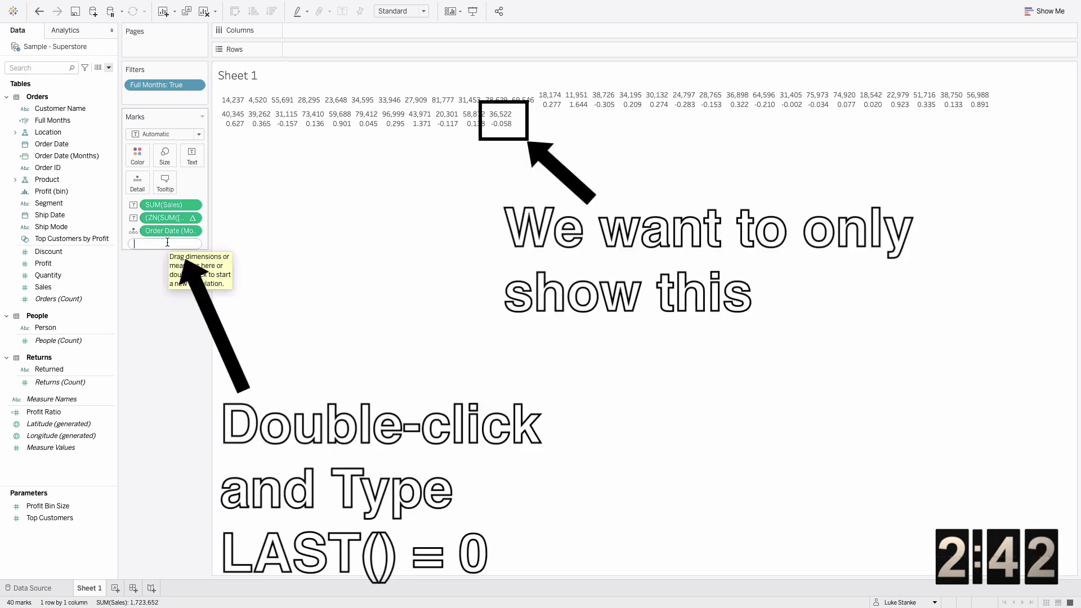
pyautogui.write('LAST() = 0')
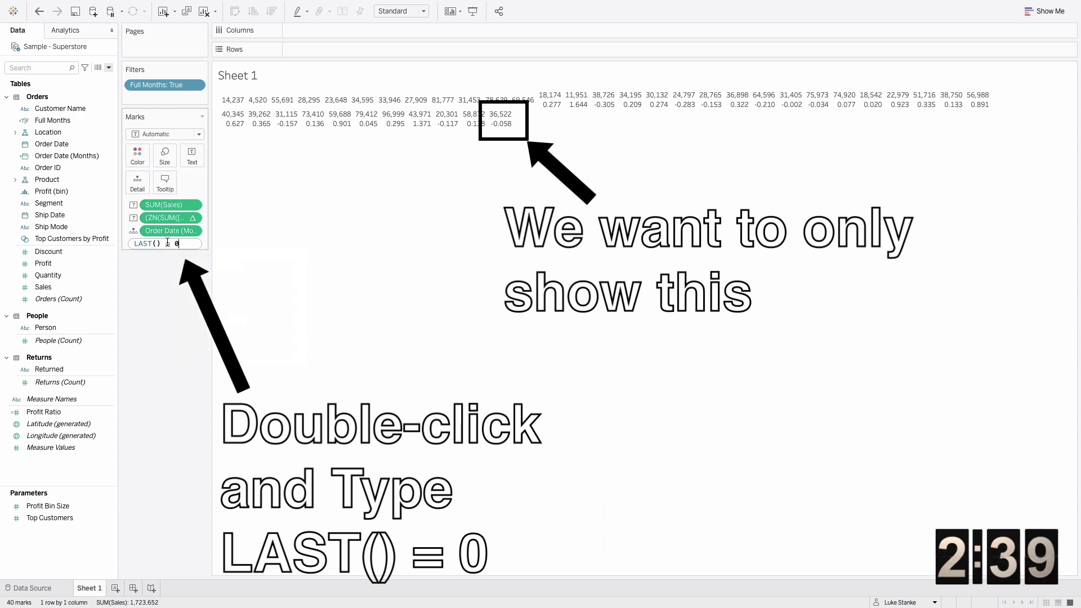
pyautogui.press('Return')
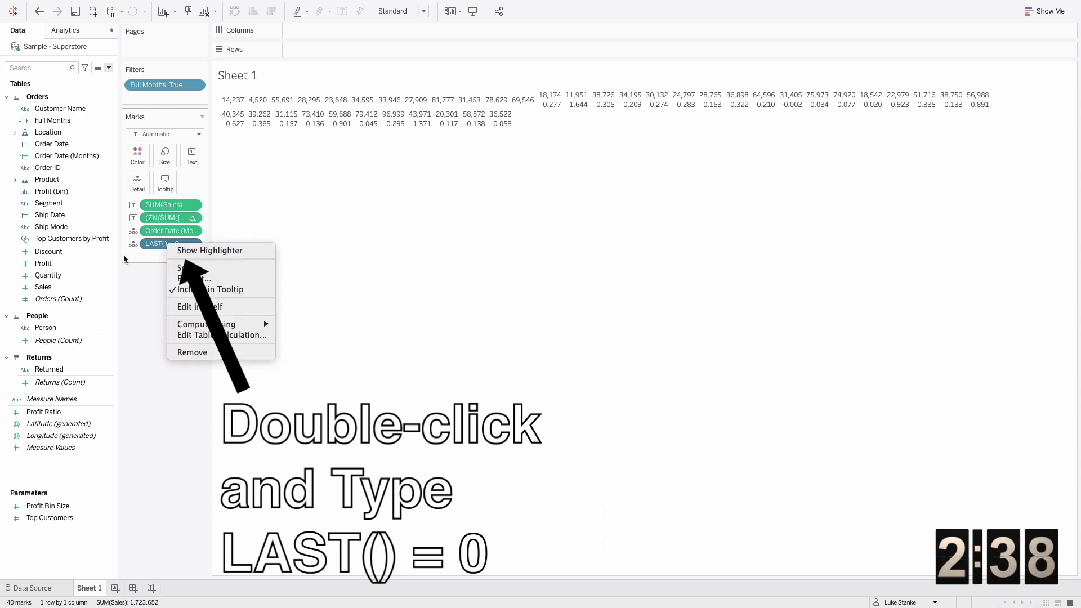
pyautogui.click(222, 334)
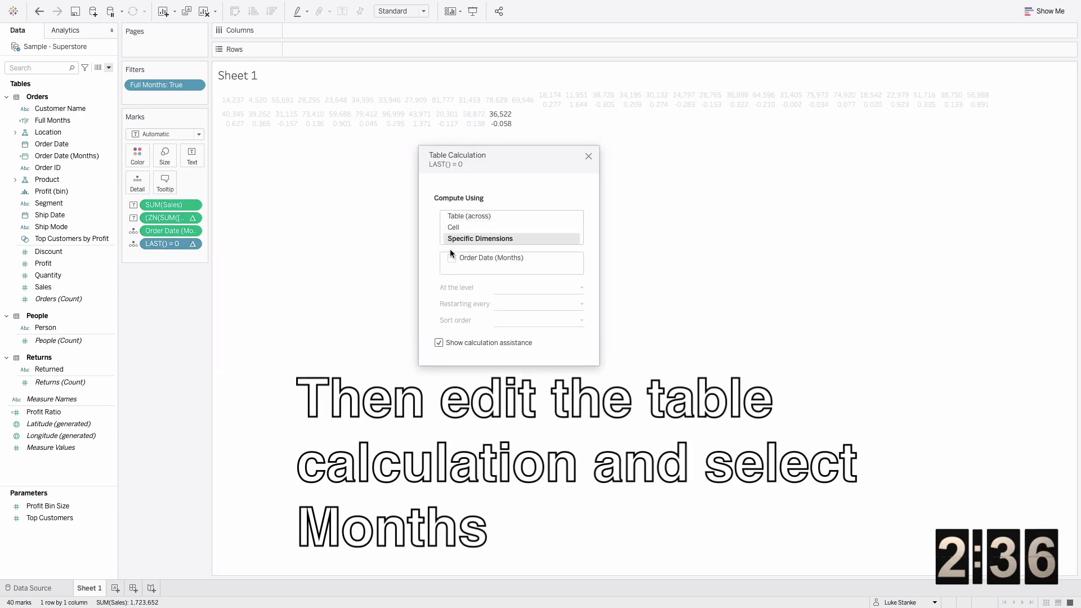
pyautogui.click(451, 257)
pyautogui.click(588, 156)
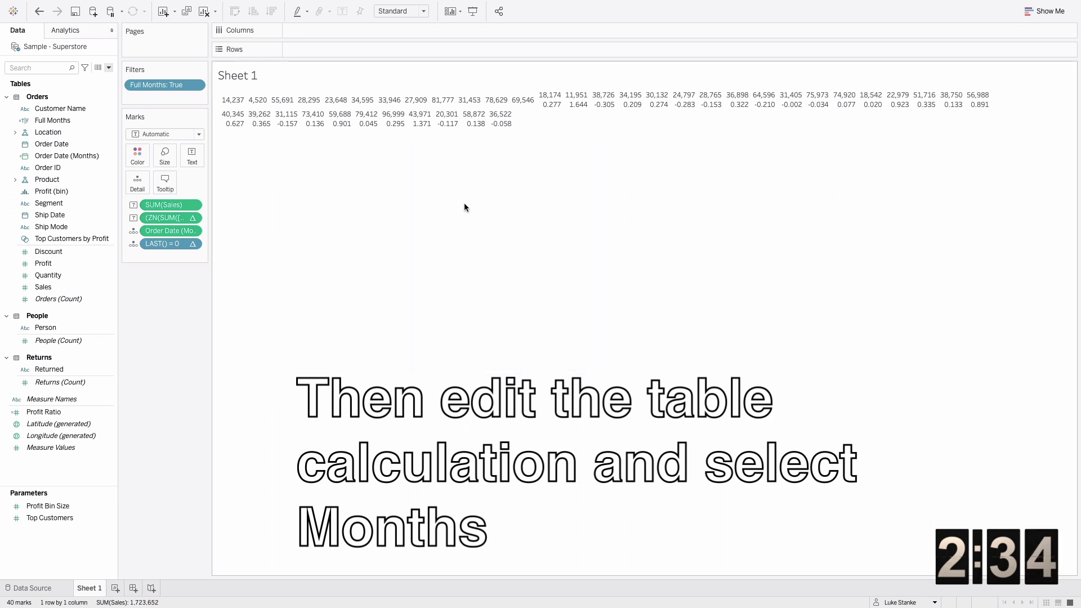
pyautogui.moveTo(175, 243); pyautogui.dragTo(62, 275)
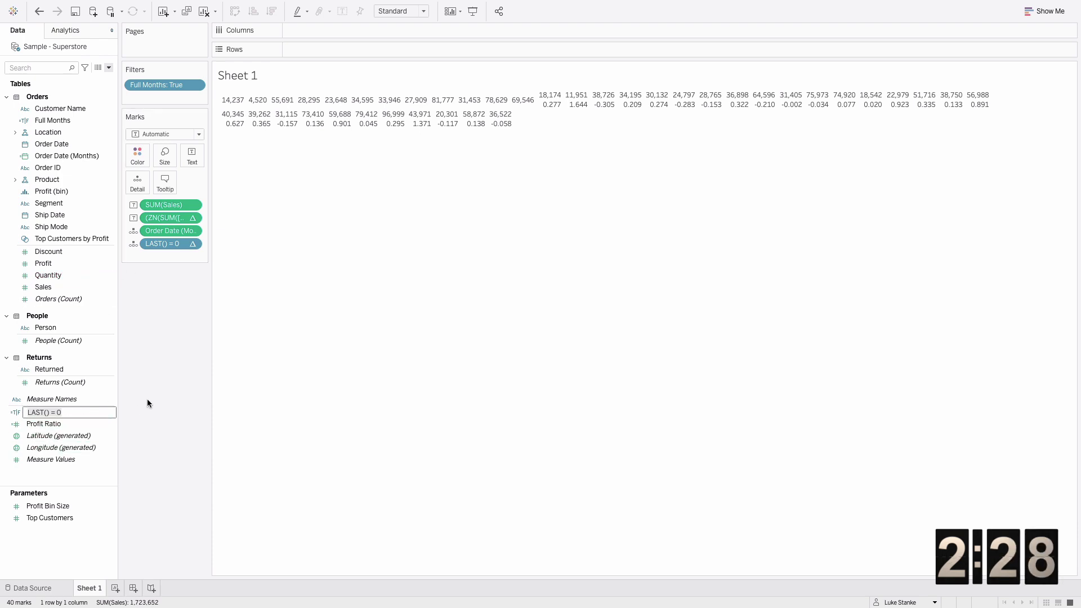
# Filter LAST() = 0 to True, leaving only 36,522 and -0.05751
pyautogui.press('Return')
pyautogui.moveTo(149, 245); pyautogui.dragTo(150, 96)
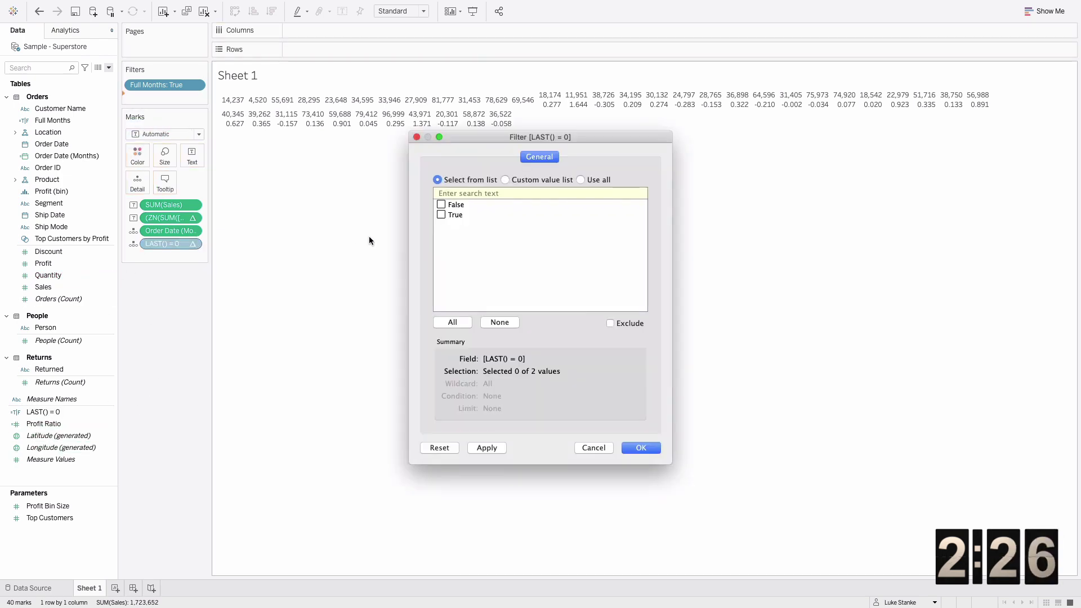
pyautogui.click(632, 448)
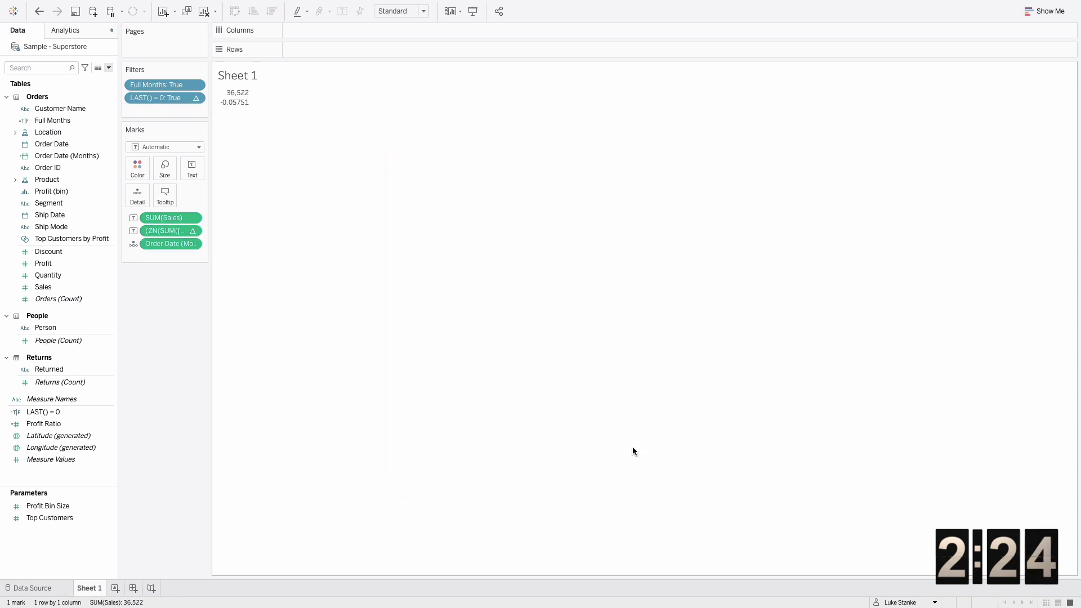
pyautogui.click(191, 169)
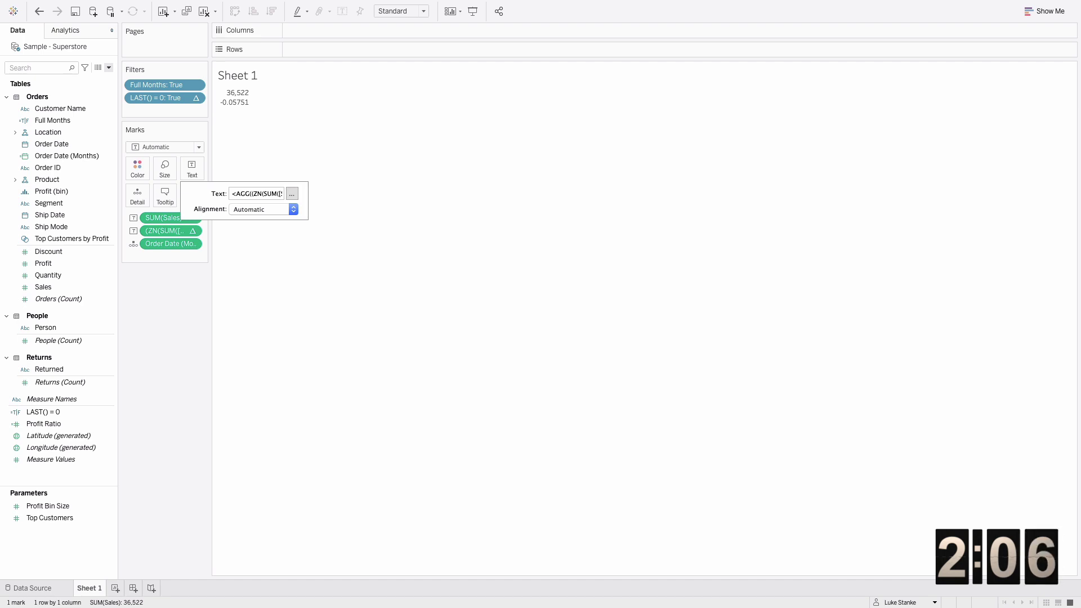
# Enlarge the Sales value 36,522 under a Sales heading in the label
pyautogui.click(128, 367)
pyautogui.rightClick(157, 231)
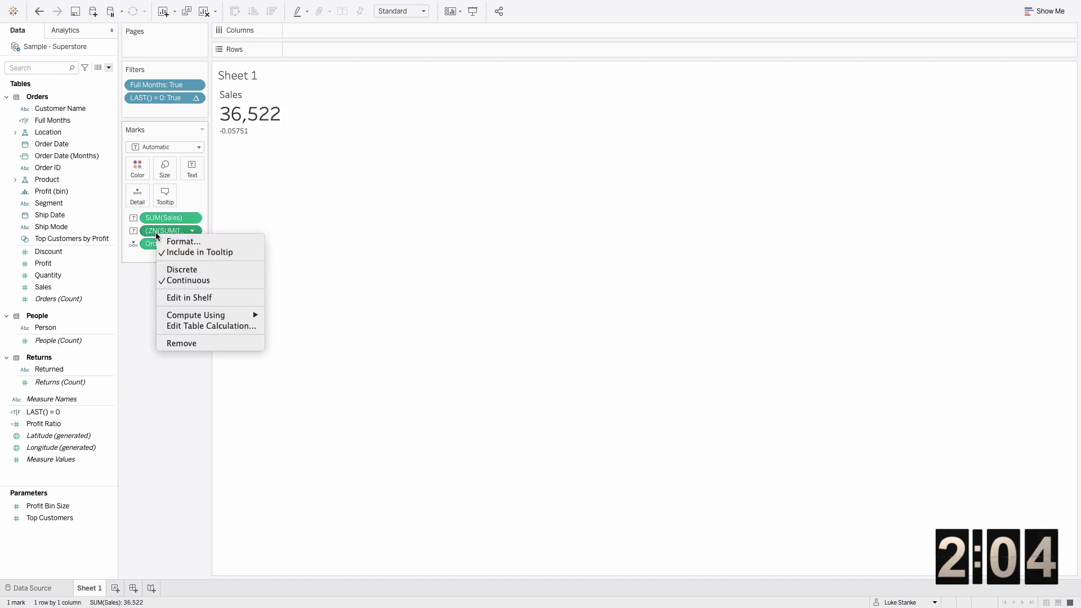
# Format the change as a 0-decimal percentage with ▲0%;▼0%;0% arrows, showing ▼6%
pyautogui.click(186, 242)
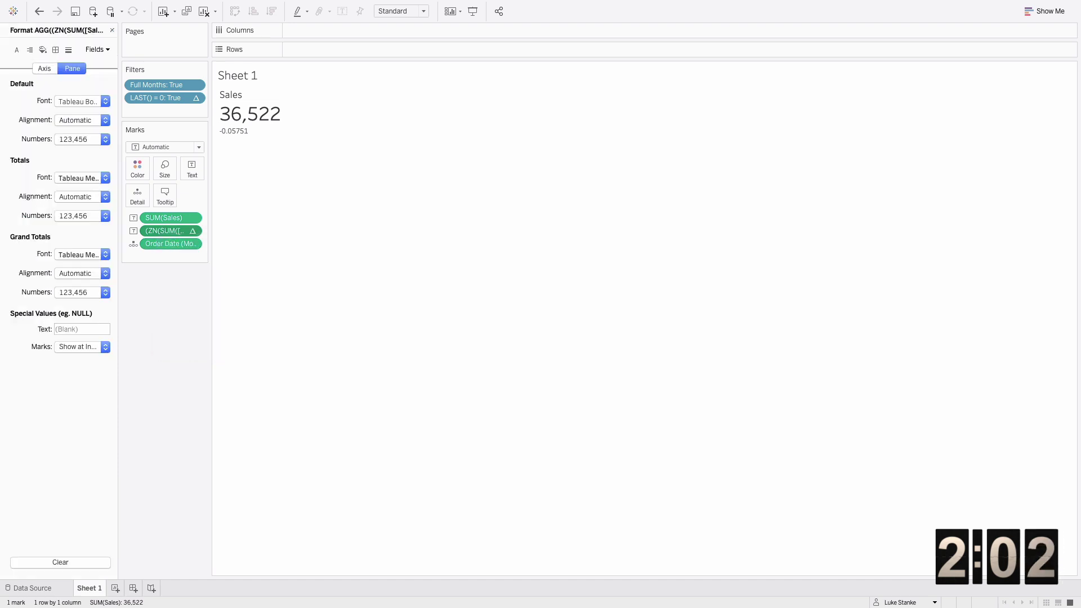
pyautogui.click(64, 137)
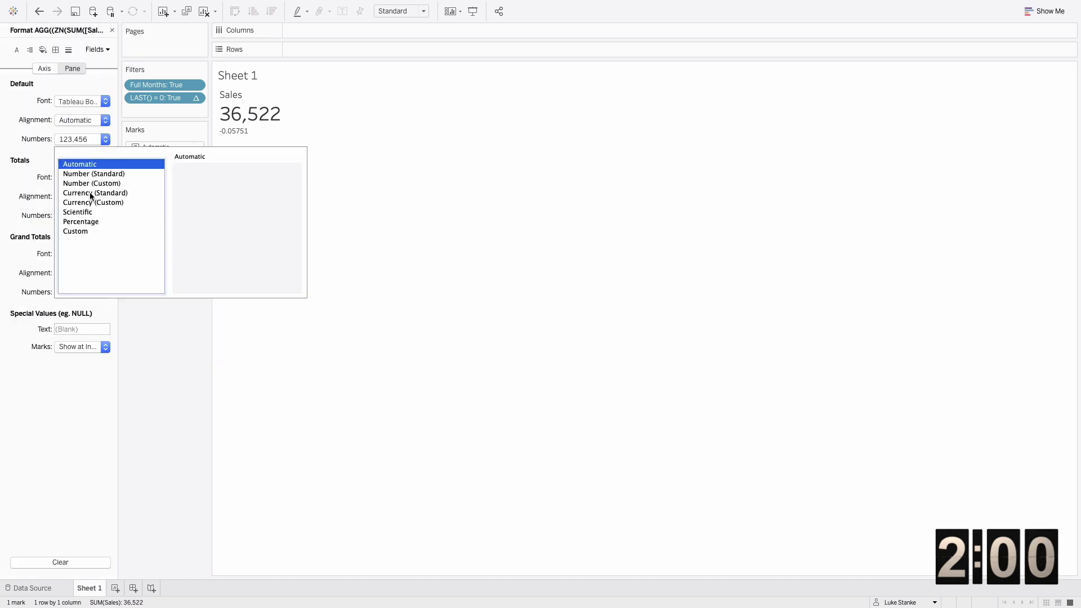
pyautogui.click(80, 221)
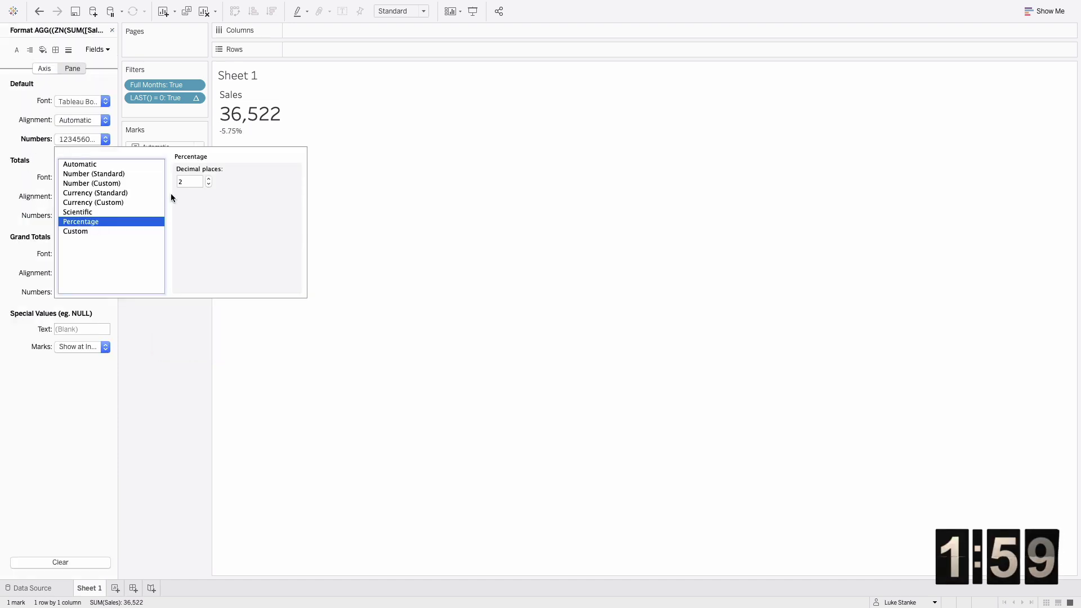
pyautogui.click(207, 185)
pyautogui.click(207, 185)
pyautogui.press('Return')
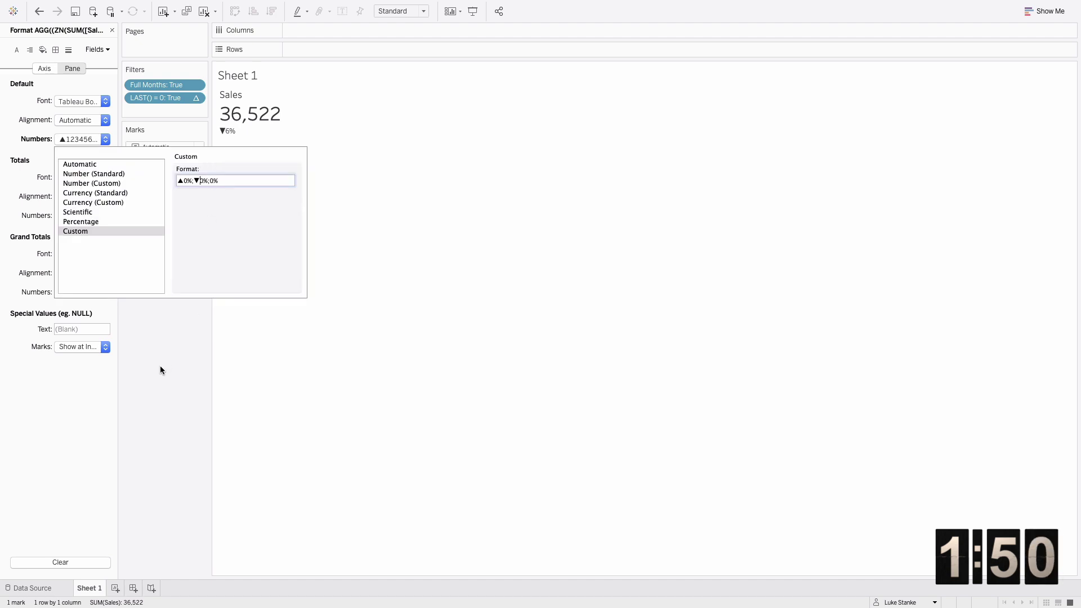
pyautogui.click(160, 366)
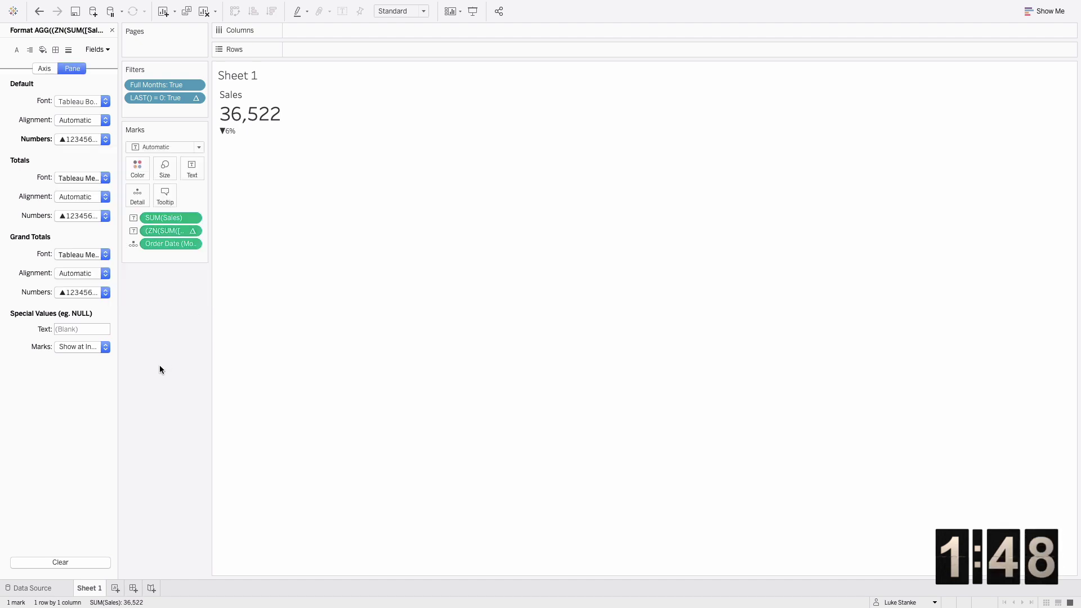